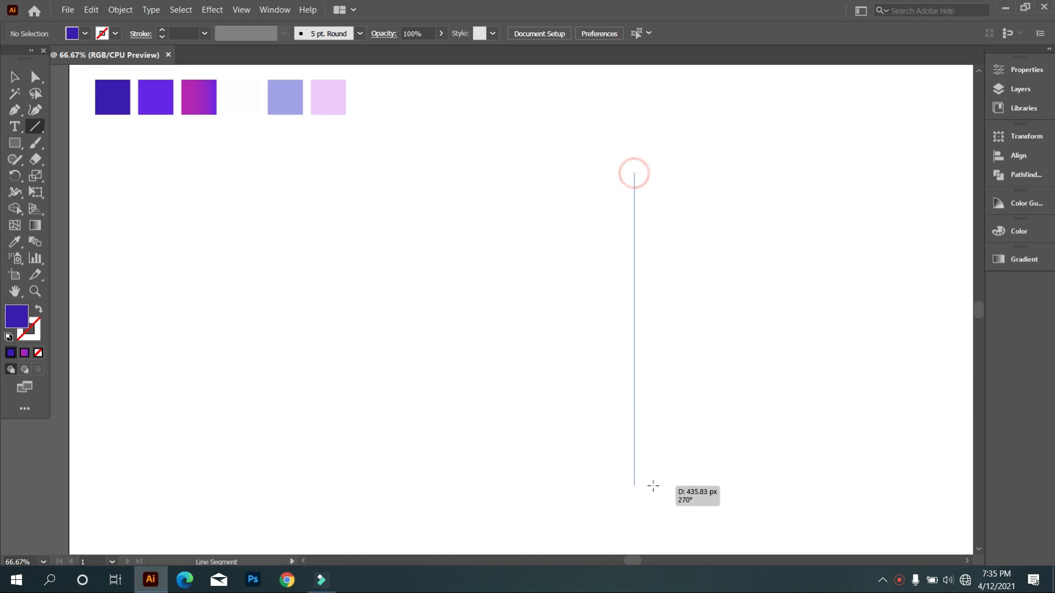
# Fill the newly drawn vertical line with black and deselect it.
pyautogui.click(85, 33)
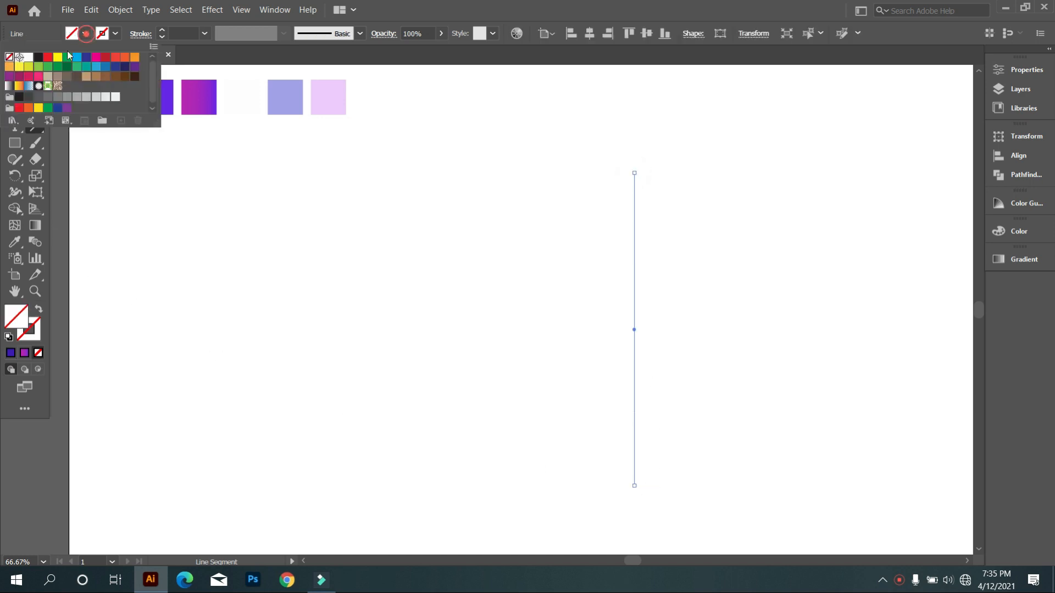
pyautogui.click(36, 59)
pyautogui.click(107, 161)
pyautogui.click(15, 77)
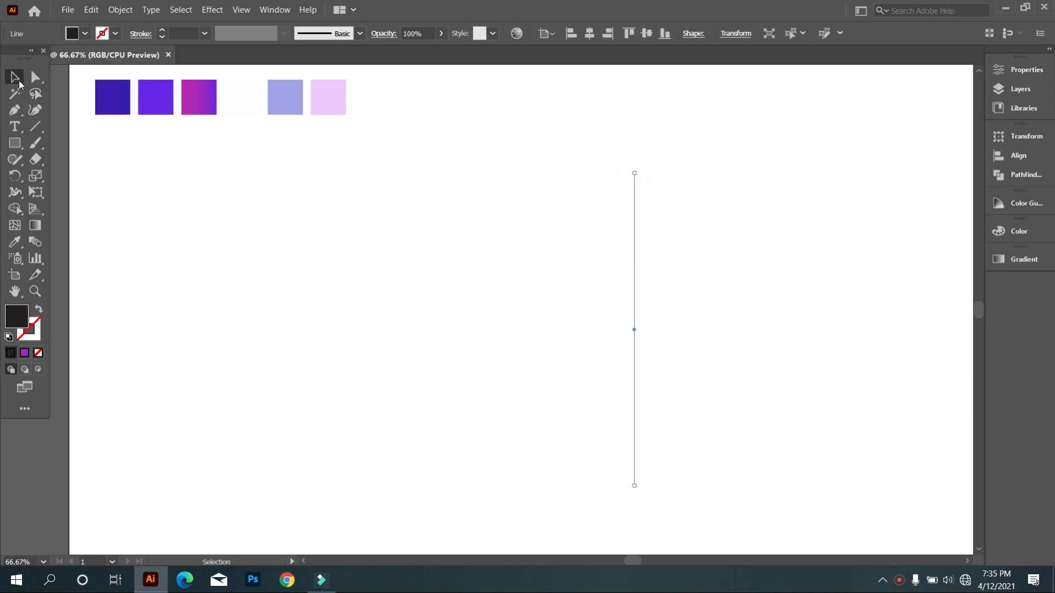
pyautogui.click(195, 243)
# Duplicate the vertical line a short distance to its left and repeat the copy for five evenly spaced lines.
pyautogui.moveTo(584, 324); pyautogui.dragTo(611, 383)
pyautogui.hotkey('ctrl', 'd')
pyautogui.hotkey('ctrl', 'd')
pyautogui.hotkey('ctrl', 'd')
pyautogui.click(404, 314)
# Select all five vertical lines and group them.
pyautogui.moveTo(433, 279); pyautogui.dragTo(742, 356)
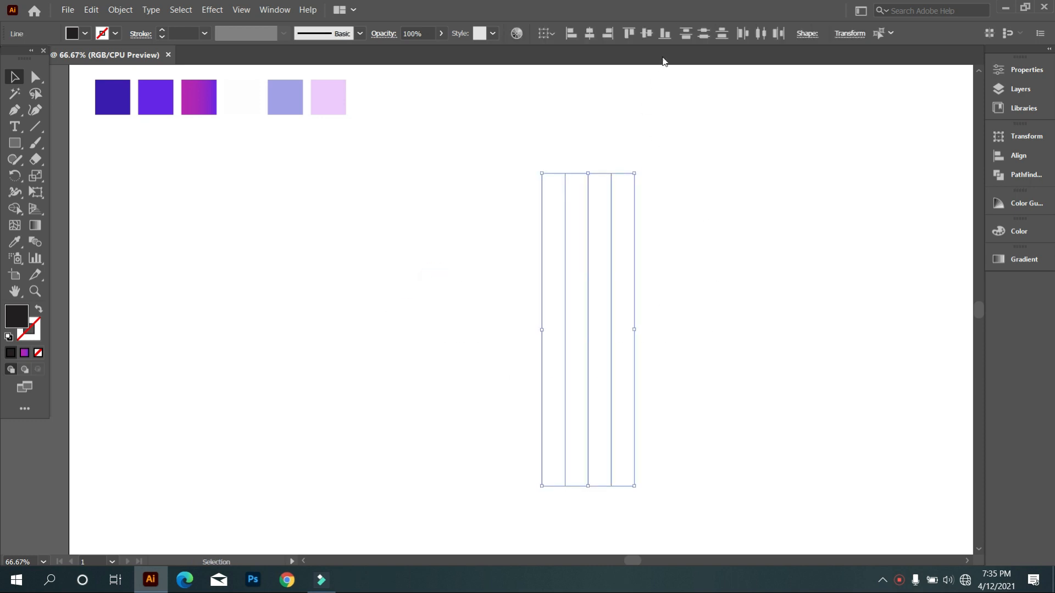
pyautogui.rightClick(651, 101)
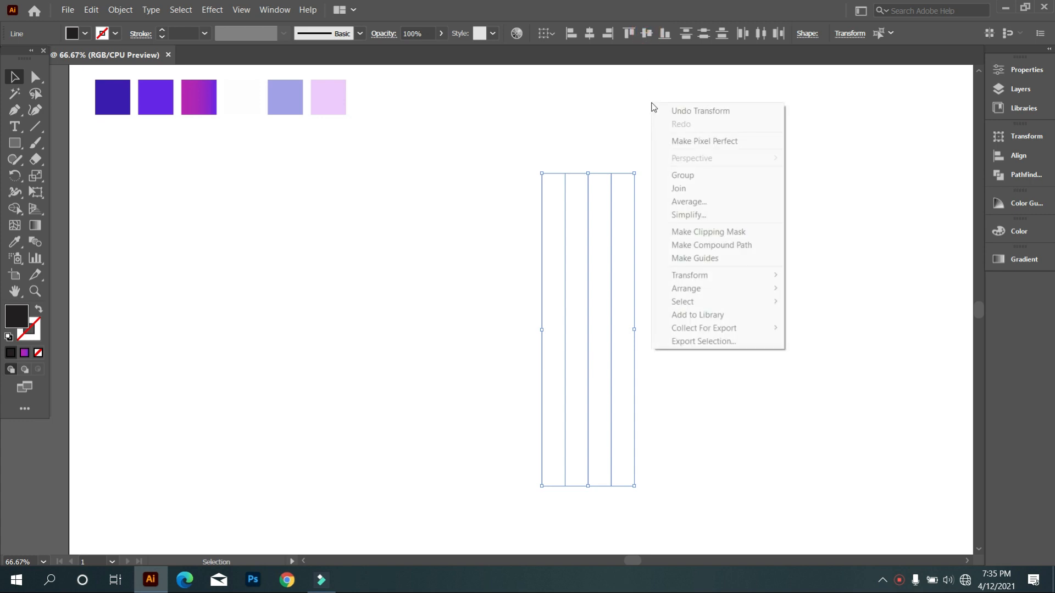
pyautogui.click(700, 176)
pyautogui.click(714, 240)
# Draw a hexagon with the Polygon tool beside the lines and swap its fill and stroke to leave a black outline.
pyautogui.click(16, 145)
pyautogui.moveTo(16, 146); pyautogui.dragTo(72, 191)
pyautogui.moveTo(348, 269); pyautogui.dragTo(391, 311)
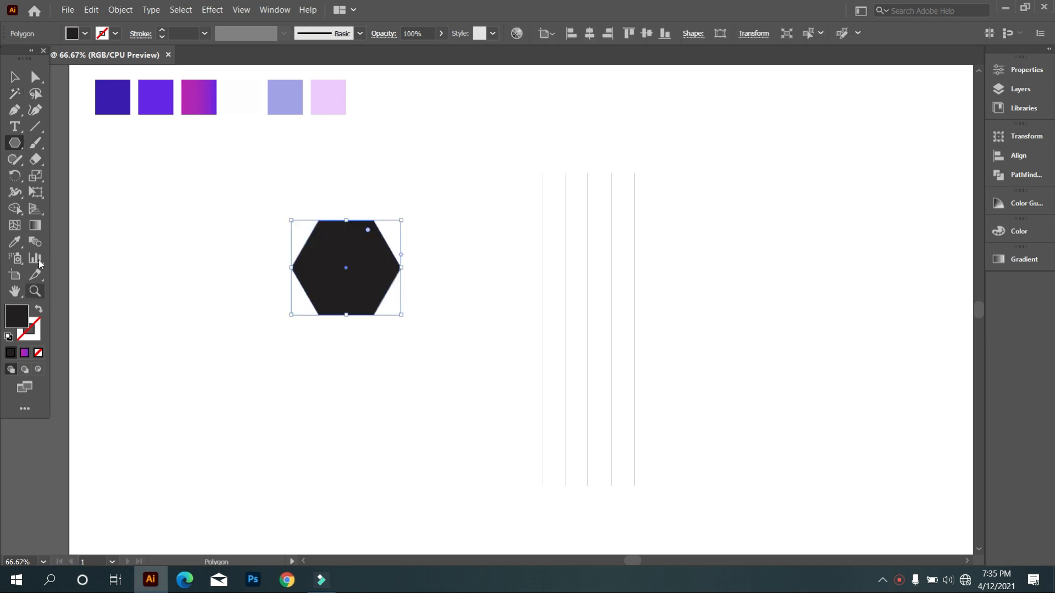
pyautogui.click(15, 77)
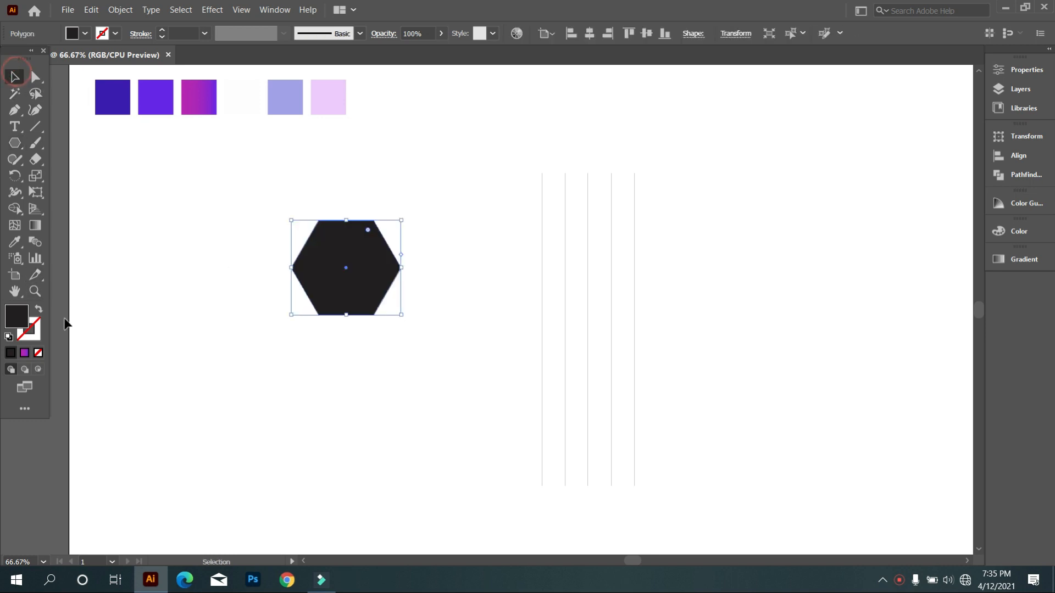
pyautogui.click(37, 311)
# Rotate the hexagon so a corner points up and move it onto the centre of the five vertical lines.
pyautogui.moveTo(406, 216); pyautogui.dragTo(411, 339)
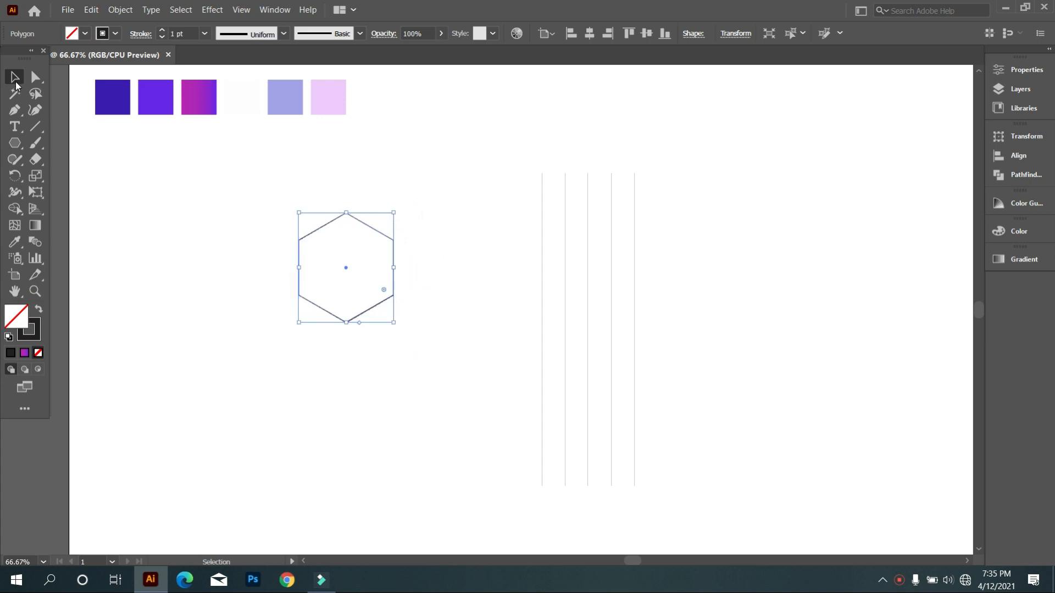
pyautogui.click(470, 248)
pyautogui.click(371, 297)
pyautogui.moveTo(381, 309); pyautogui.dragTo(621, 346)
# Create a reflected copy of the vertical line group about an axis angle of 30°.
pyautogui.moveTo(714, 459); pyautogui.dragTo(485, 425)
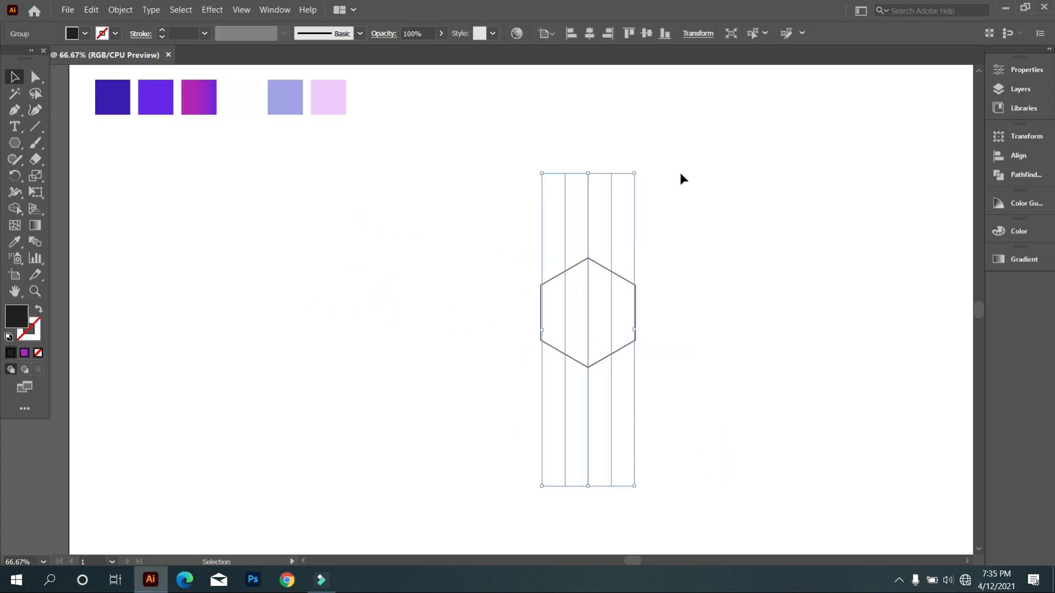
pyautogui.rightClick(676, 175)
pyautogui.moveTo(736, 311)
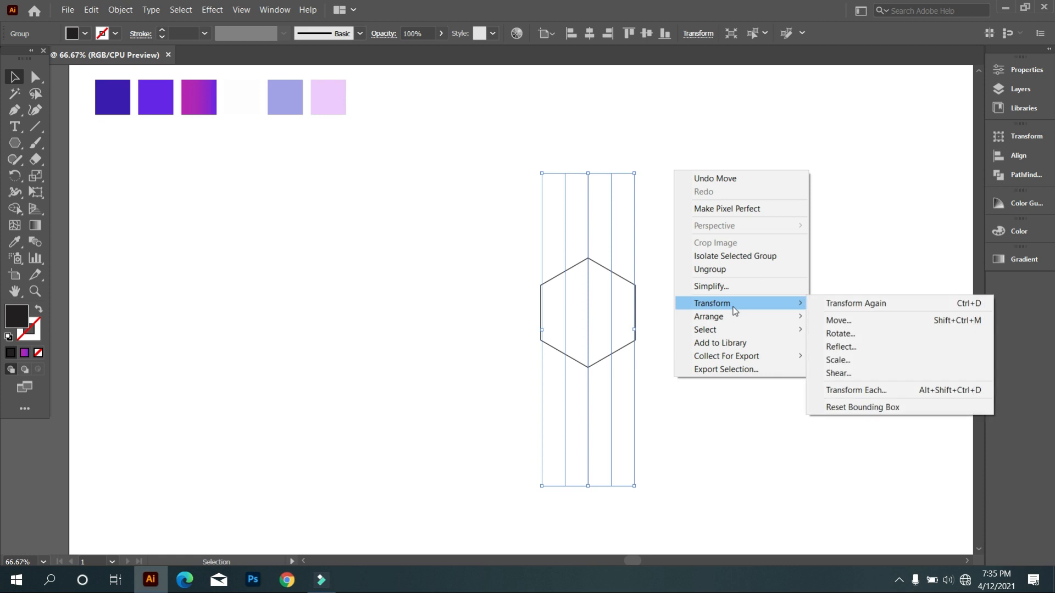
pyautogui.click(869, 348)
pyautogui.click(941, 288)
pyautogui.hotkey('shift', 'Up')
pyautogui.hotkey('shift', 'Up')
pyautogui.hotkey('shift', 'Up')
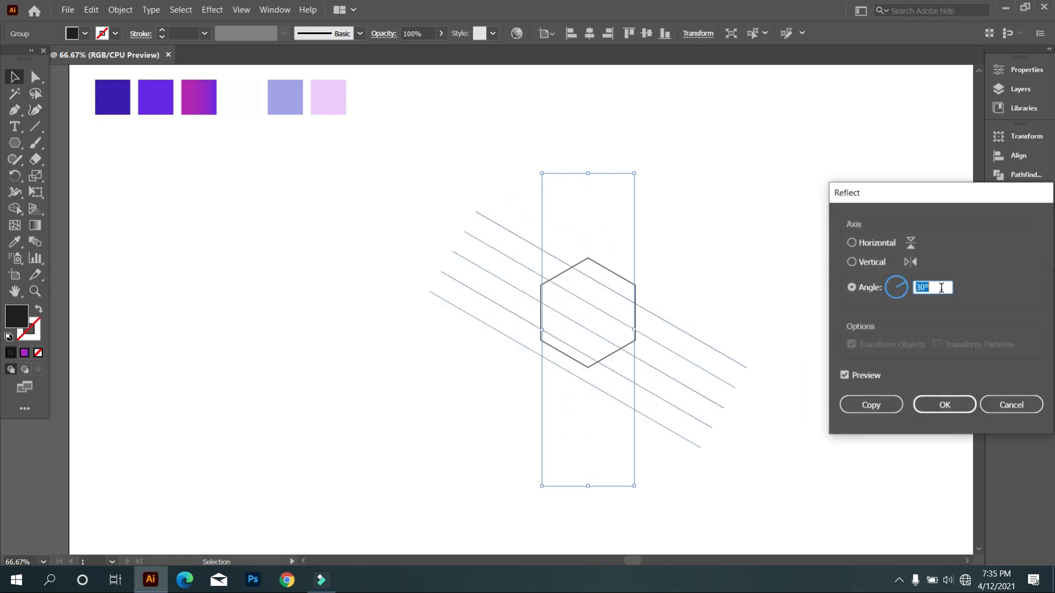
pyautogui.click(890, 400)
# Create a reflected copy of the slanted line group across the horizontal axis to complete the isometric grid.
pyautogui.rightClick(698, 190)
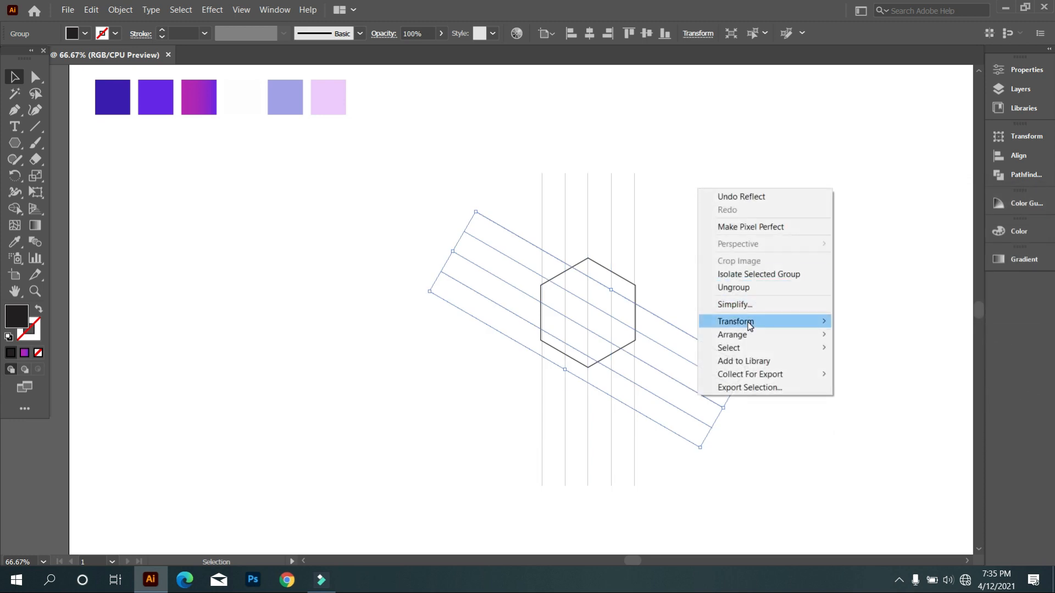
pyautogui.moveTo(749, 325)
pyautogui.click(882, 364)
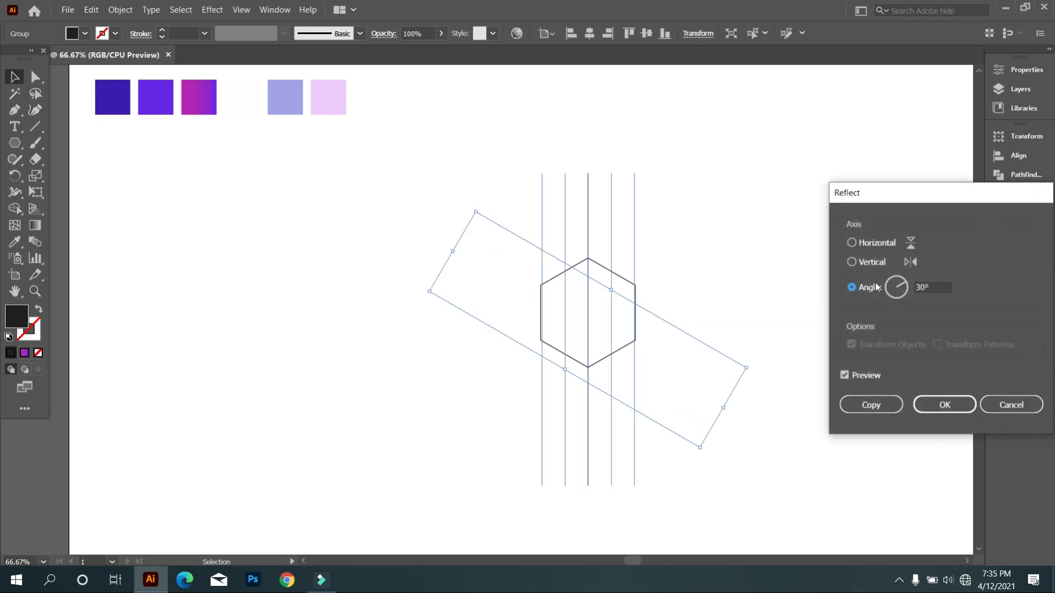
pyautogui.click(852, 244)
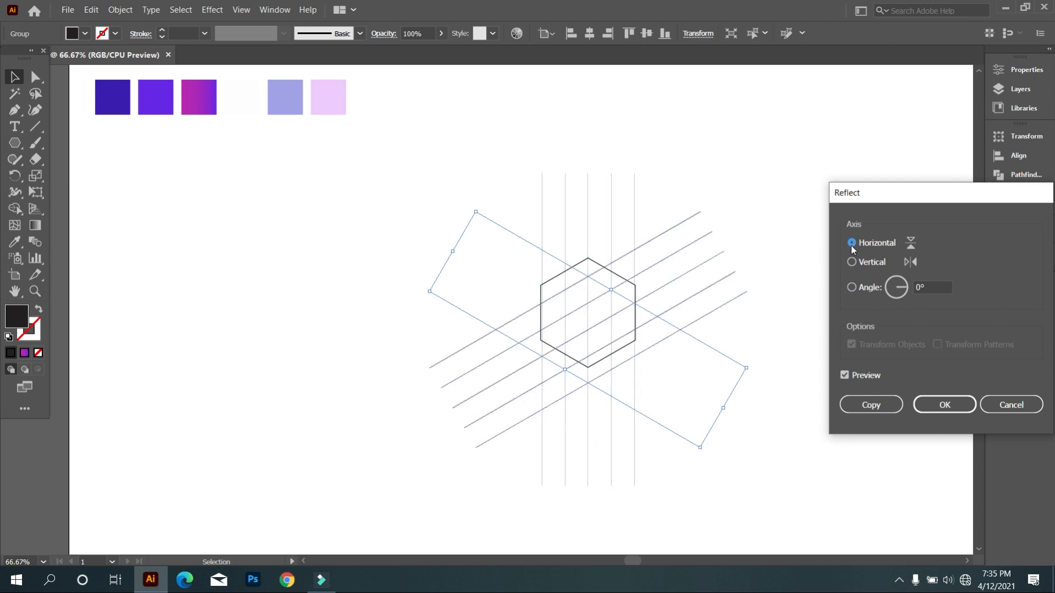
pyautogui.click(873, 405)
pyautogui.click(818, 343)
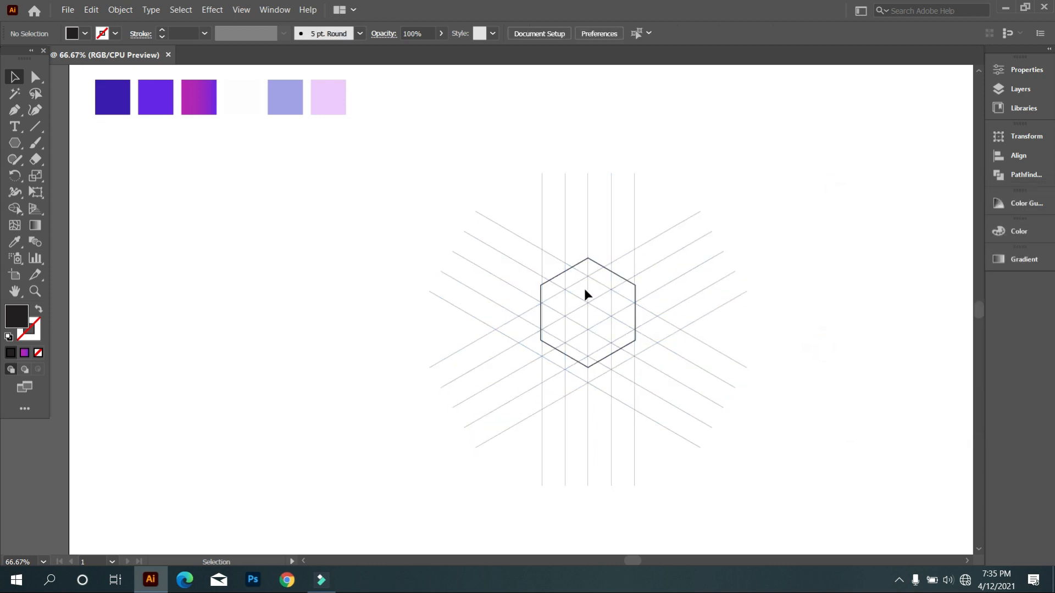
# Delete the hexagon outline from the centre of the grid.
pyautogui.scroll(3, 587, 287)
pyautogui.click(565, 220)
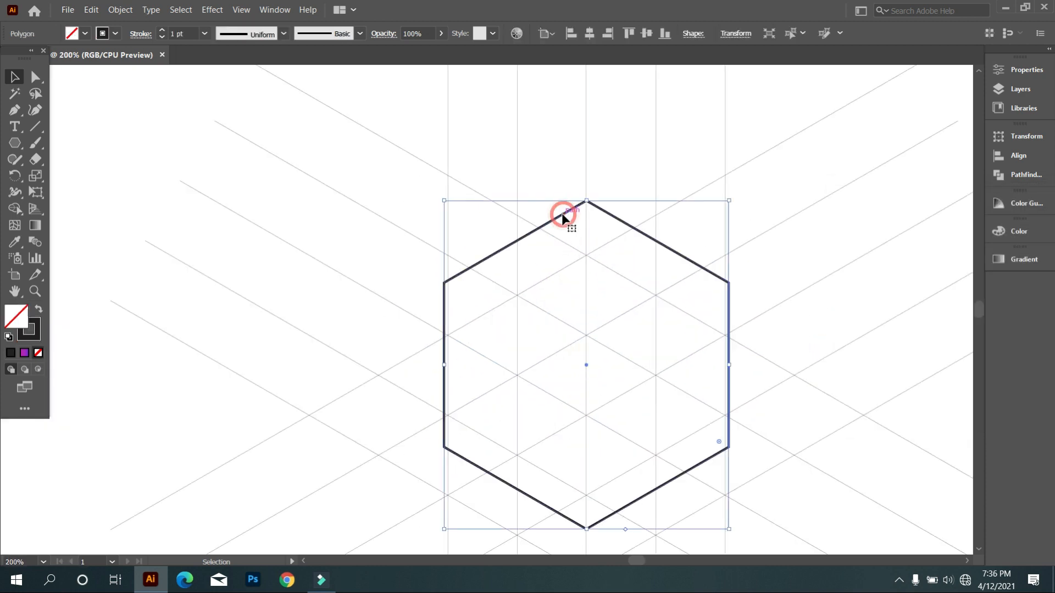
pyautogui.press('Delete')
# Select the whole grid and merge its central cells into the three faces of a cube with Shape Builder.
pyautogui.scroll(-2, 414, 301)
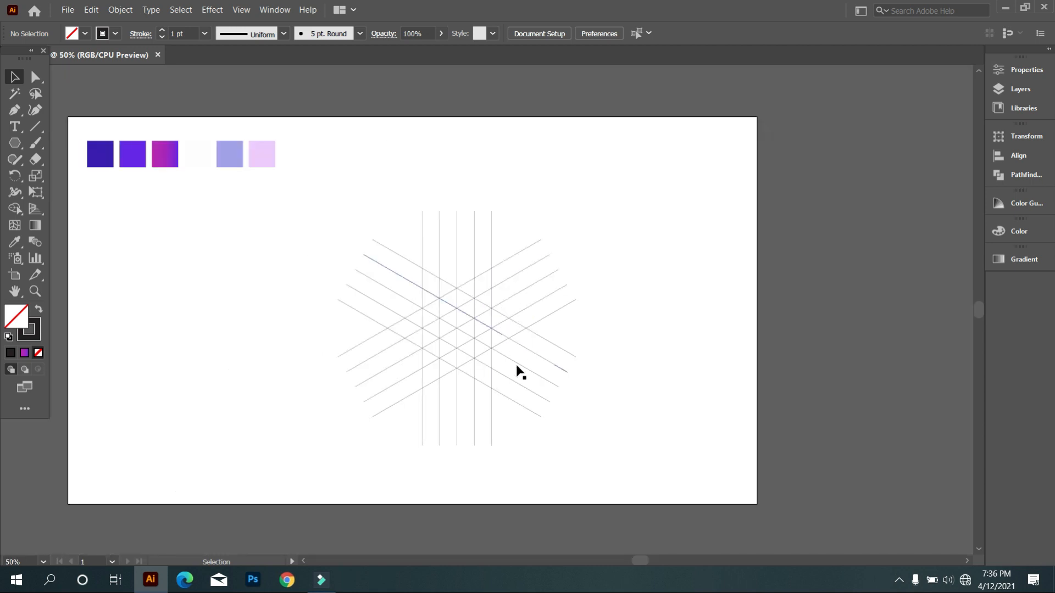
pyautogui.moveTo(523, 393); pyautogui.dragTo(520, 393)
pyautogui.scroll(3, 489, 384)
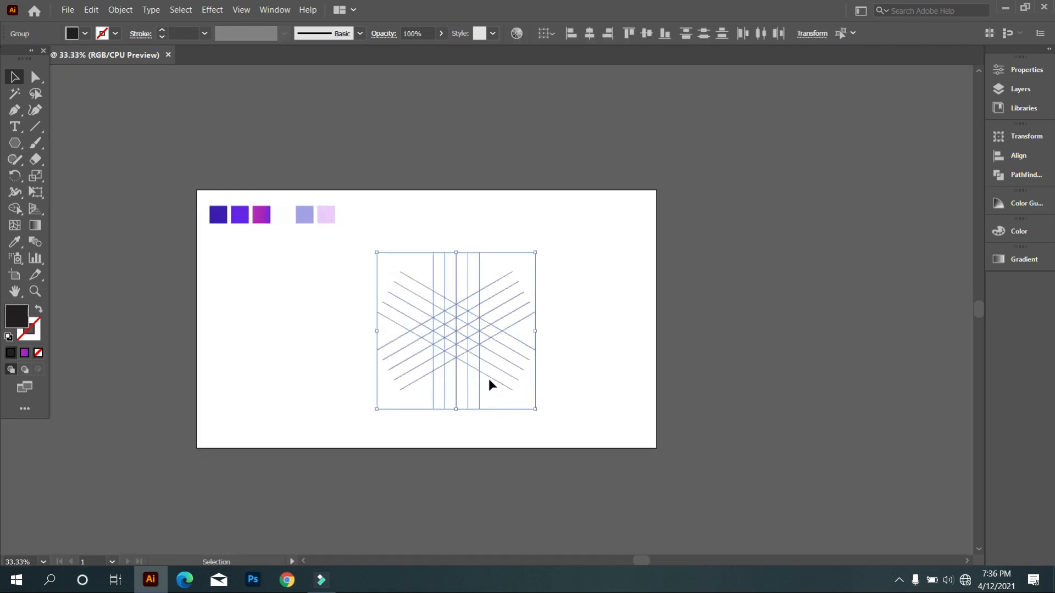
pyautogui.scroll(2, 452, 357)
pyautogui.scroll(1, 501, 344)
pyautogui.scroll(-1, 501, 345)
pyautogui.click(16, 213)
pyautogui.scroll(3, 418, 272)
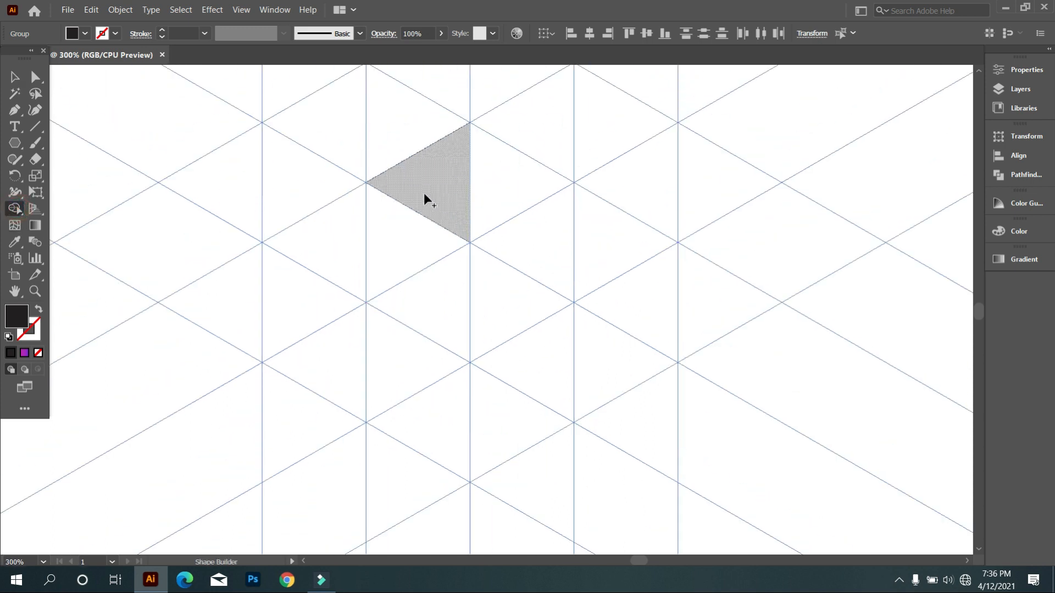
pyautogui.moveTo(407, 239); pyautogui.dragTo(428, 306)
pyautogui.moveTo(539, 239); pyautogui.dragTo(522, 303)
pyautogui.moveTo(424, 164); pyautogui.dragTo(492, 177)
# Merge the cells arching around the cube into one band and fill the triangle beneath the band's left leg.
pyautogui.scroll(1, 502, 316)
pyautogui.scroll(2, 315, 337)
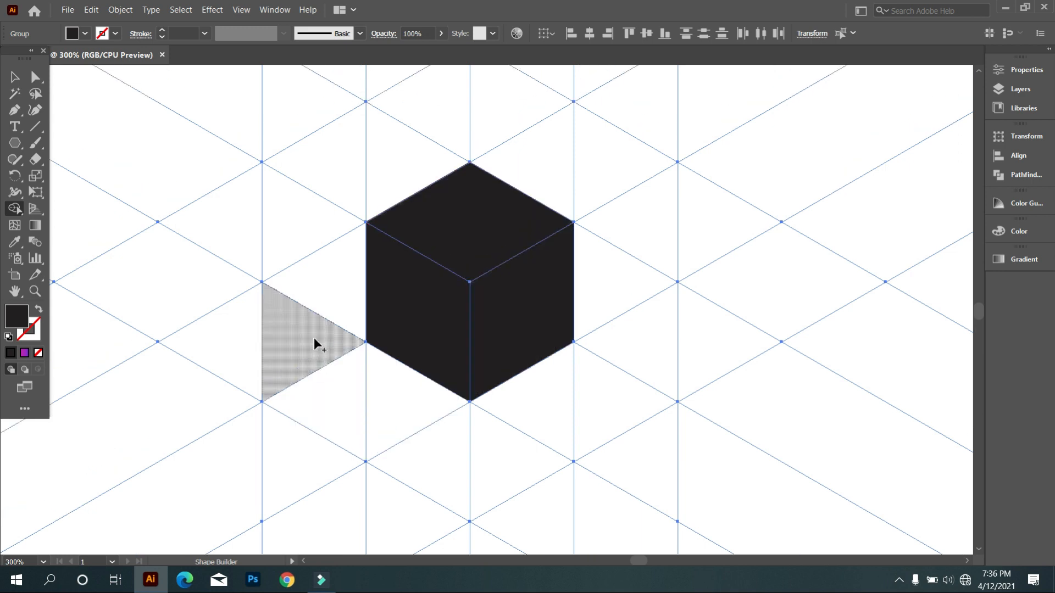
pyautogui.moveTo(316, 350)
pyautogui.mouseDown()
pyautogui.moveTo(329, 188)
pyautogui.moveTo(471, 130)
pyautogui.moveTo(560, 154)
pyautogui.moveTo(615, 190)
pyautogui.moveTo(638, 237)
pyautogui.moveTo(655, 354)
pyautogui.mouseUp()
pyautogui.scroll(-2, 558, 327)
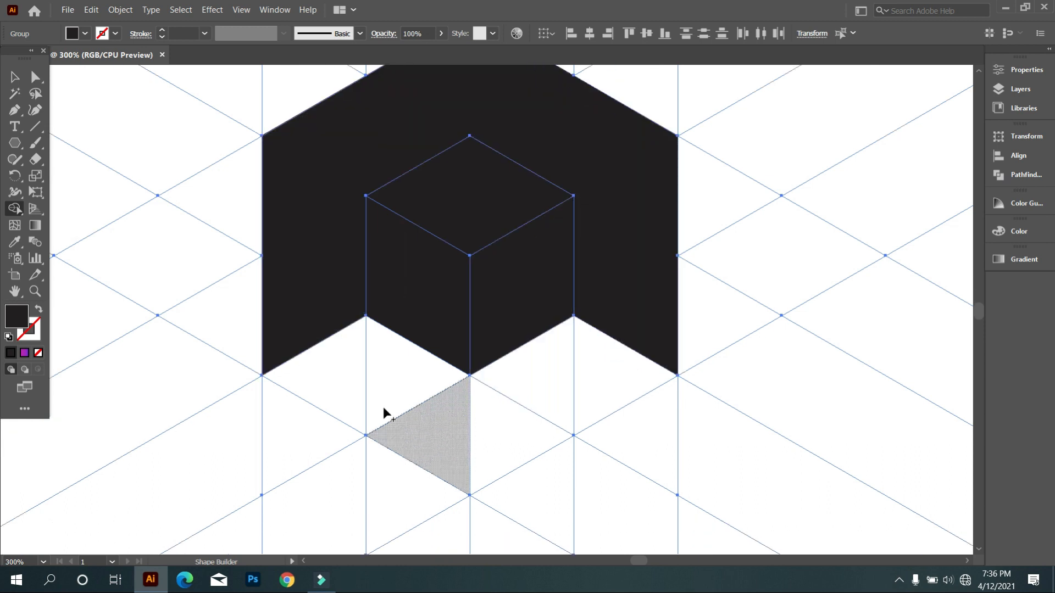
pyautogui.click(342, 371)
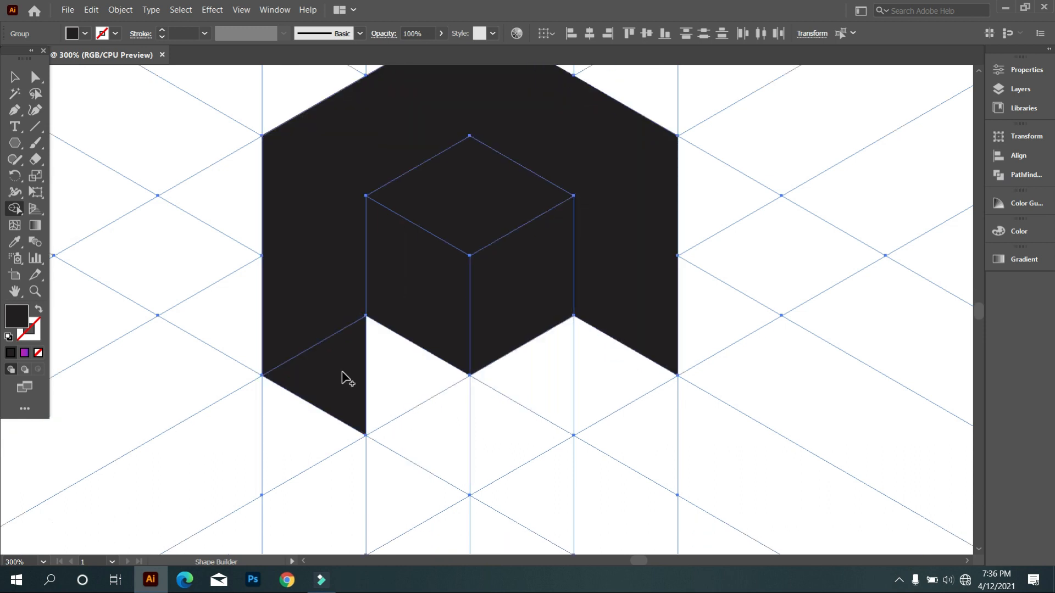
# Draw a straight diagonal Pen line from the blank area at lower right up to the cube's bottom corner.
pyautogui.scroll(-3, 422, 363)
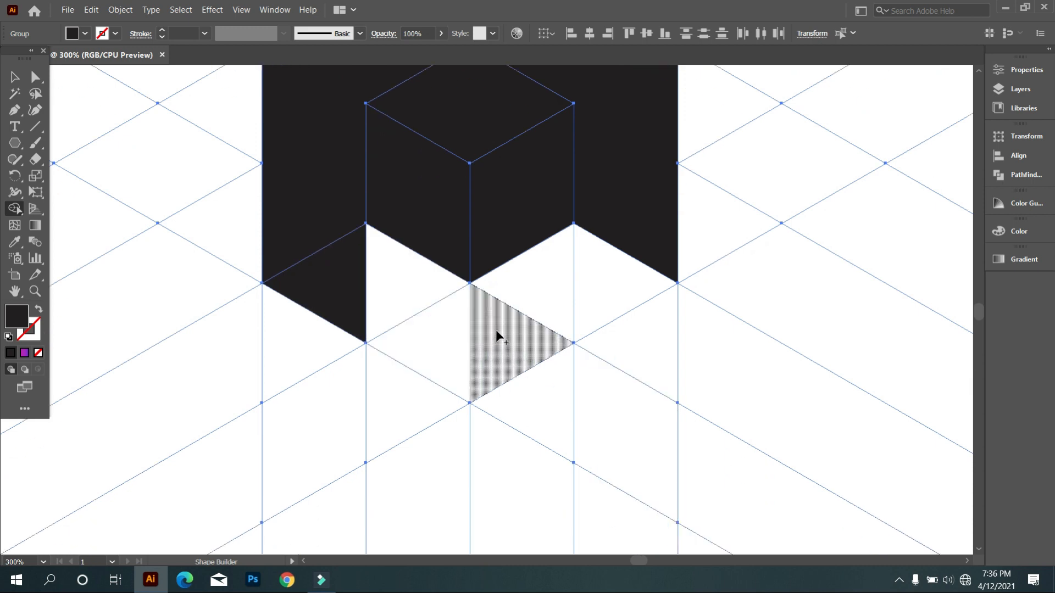
pyautogui.scroll(2, 513, 348)
pyautogui.keyDown('alt'); pyautogui.scroll(-1, 514, 348); pyautogui.keyUp('alt')
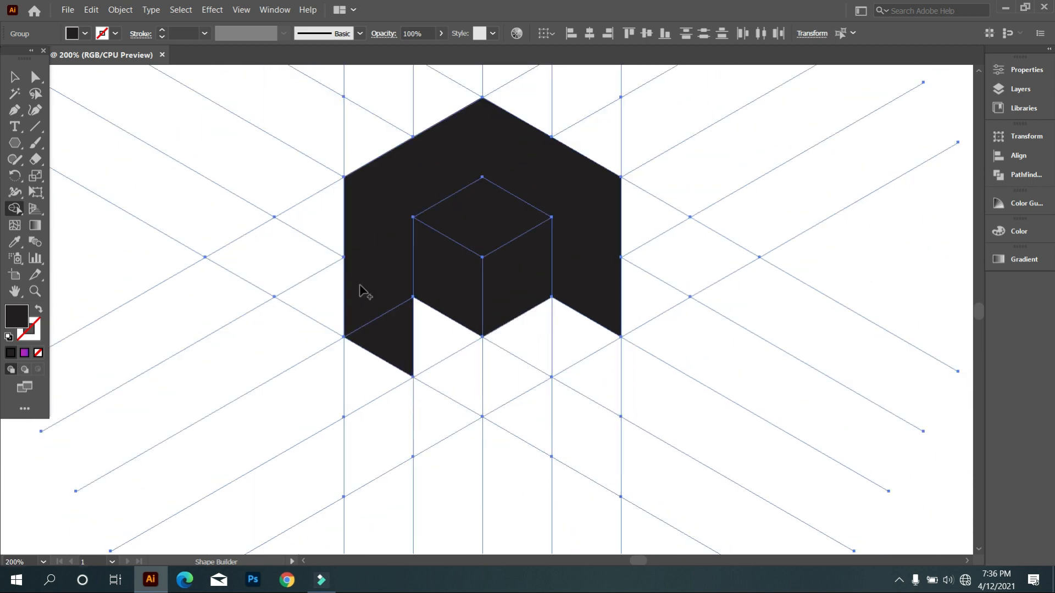
pyautogui.click(14, 110)
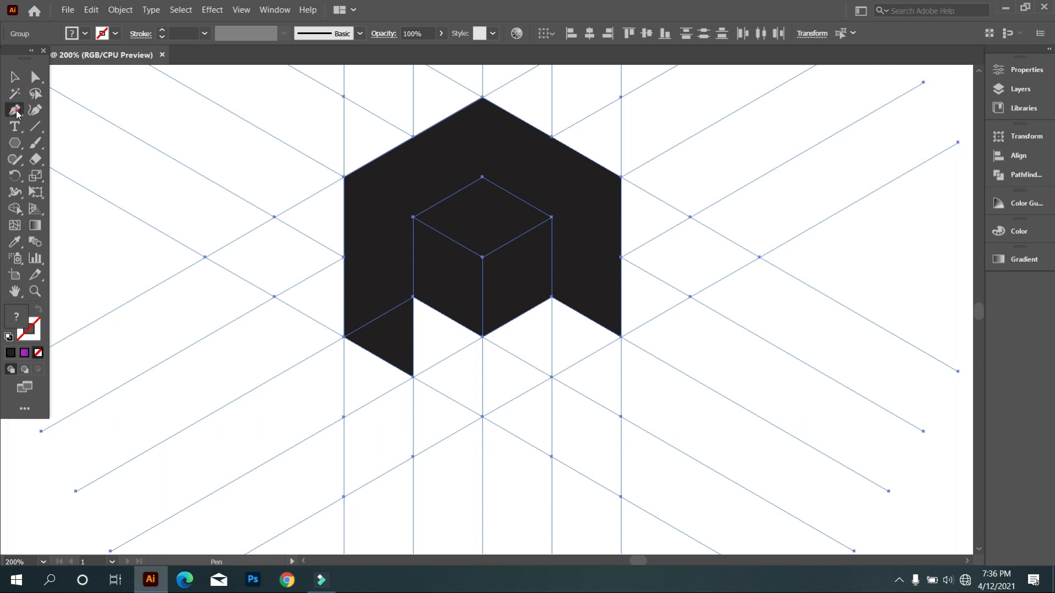
pyautogui.scroll(-1, 515, 359)
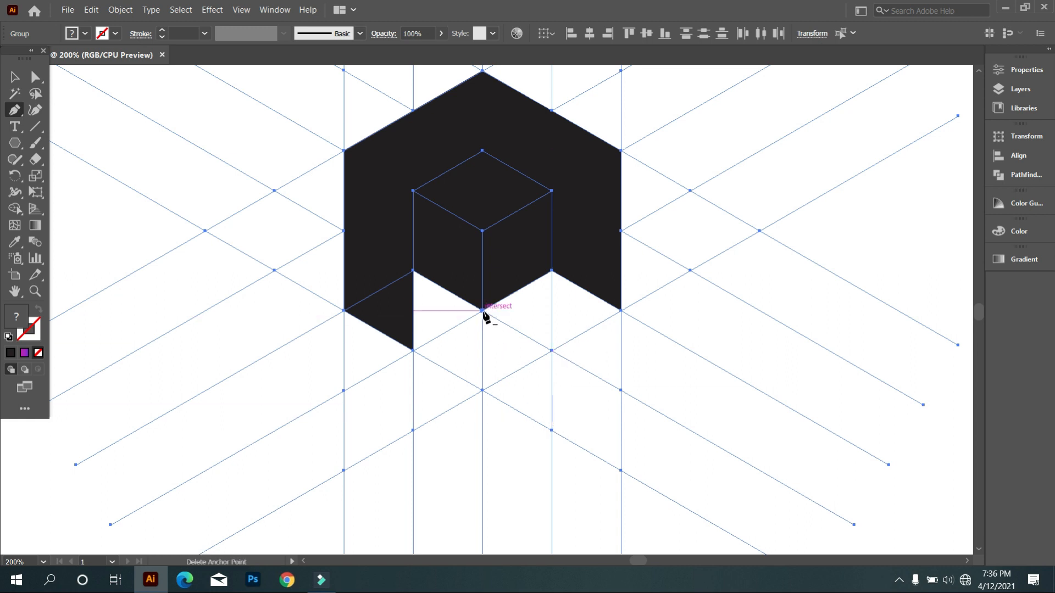
pyautogui.click(560, 447)
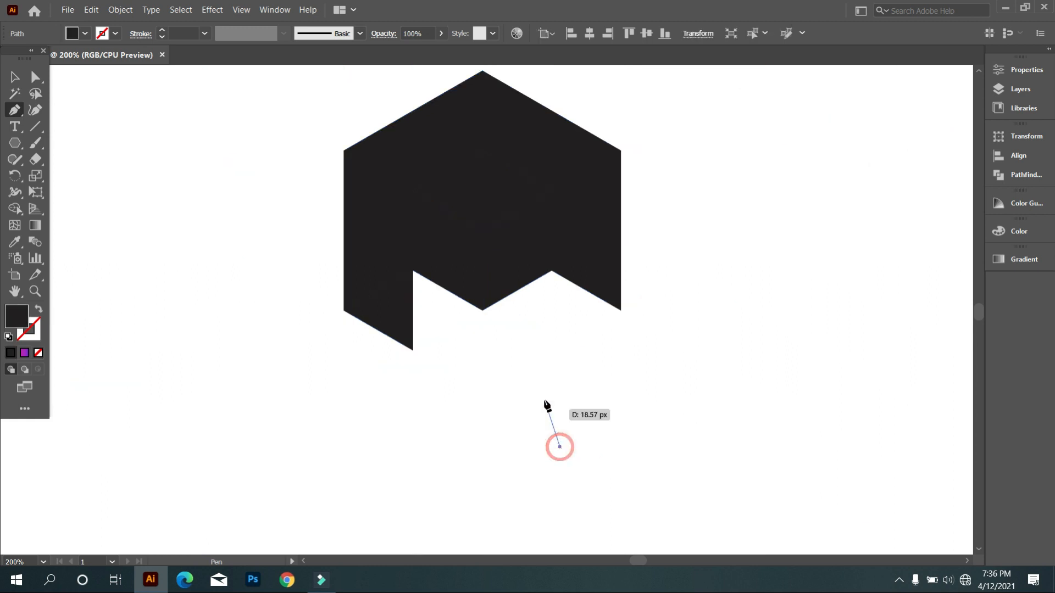
pyautogui.click(482, 310)
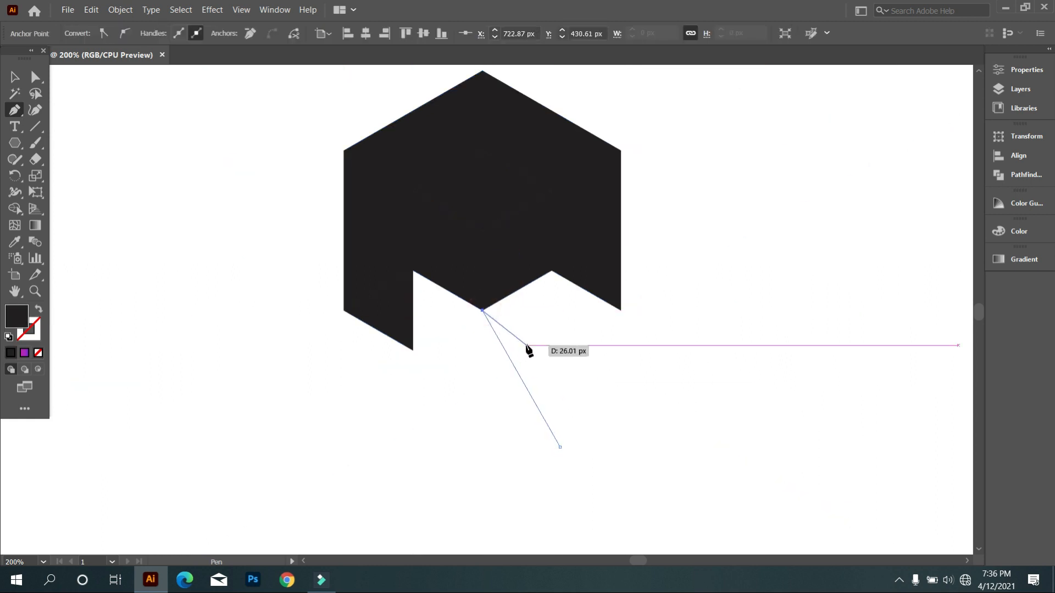
# Select the artwork and use Shape Builder to form the pieces on both sides of the diagonal and below the right leg.
pyautogui.click(15, 77)
pyautogui.click(111, 131)
pyautogui.moveTo(180, 132); pyautogui.dragTo(662, 437)
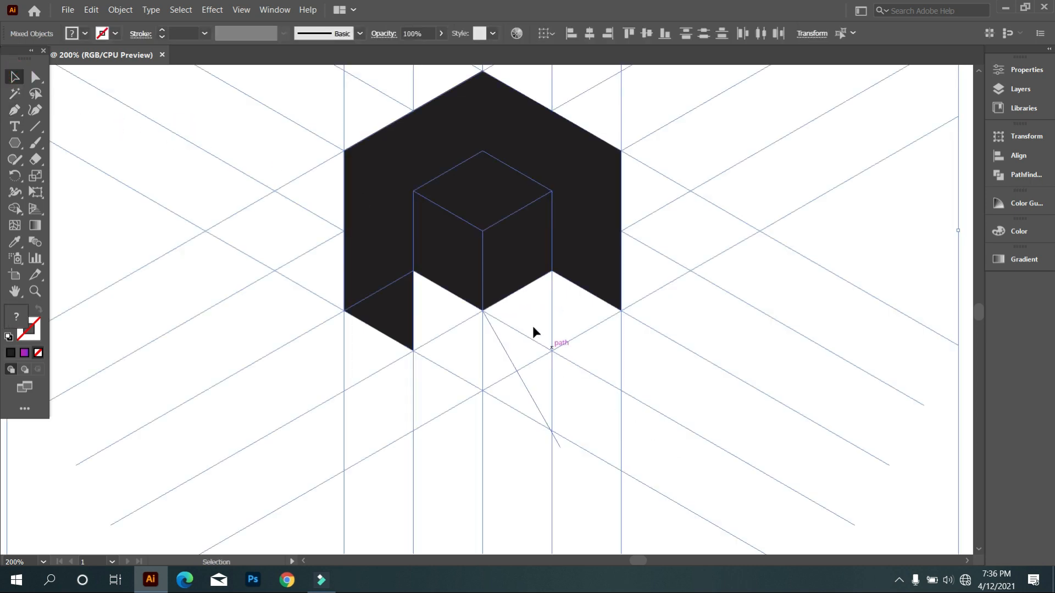
pyautogui.click(21, 212)
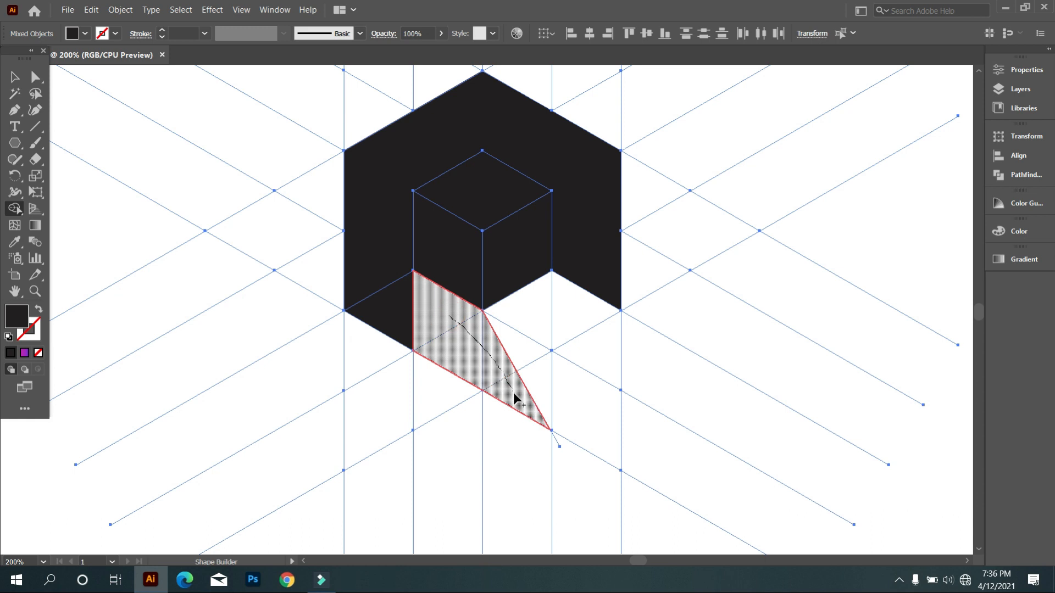
pyautogui.moveTo(513, 392); pyautogui.dragTo(514, 392)
pyautogui.moveTo(531, 309); pyautogui.dragTo(535, 385)
pyautogui.click(580, 302)
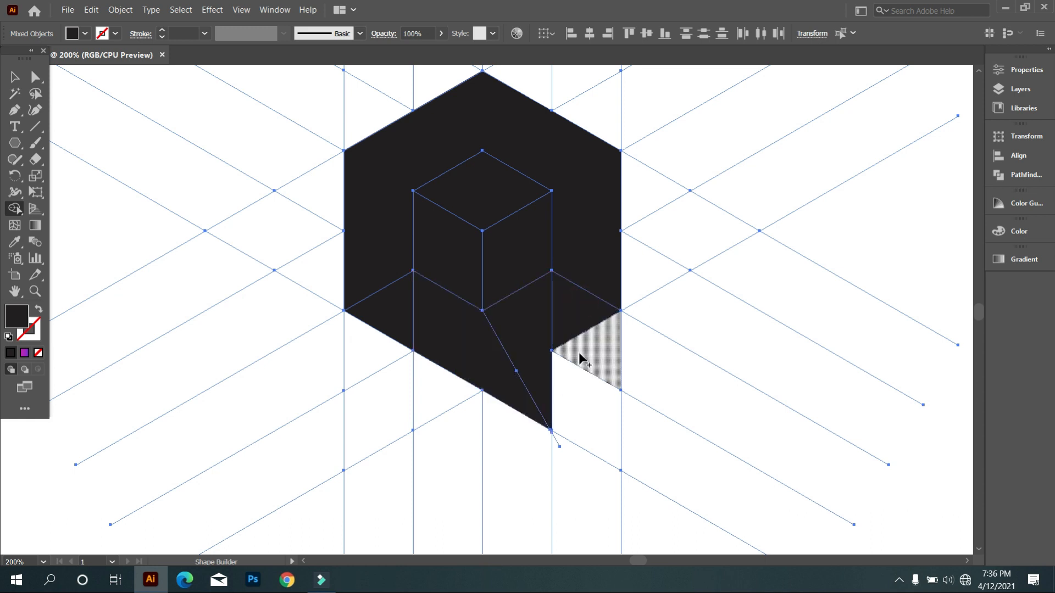
# Delete the leftover grid lines around the logo and ungroup the built shapes.
pyautogui.click(15, 77)
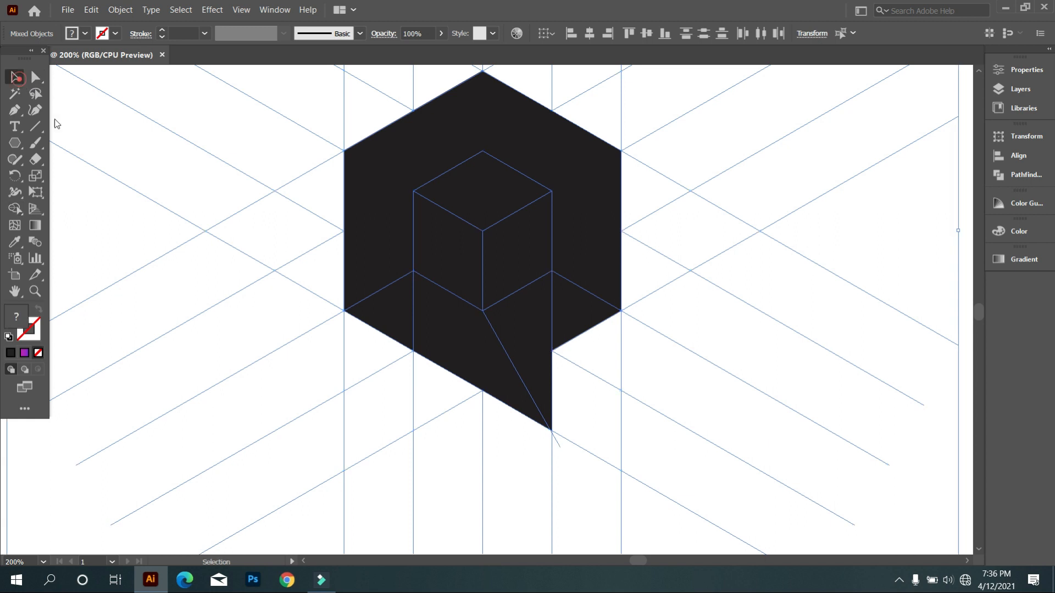
pyautogui.click(177, 265)
pyautogui.scroll(-4, 375, 348)
pyautogui.scroll(2, 375, 341)
pyautogui.click(693, 337)
pyautogui.scroll(2, 437, 377)
pyautogui.click(437, 357)
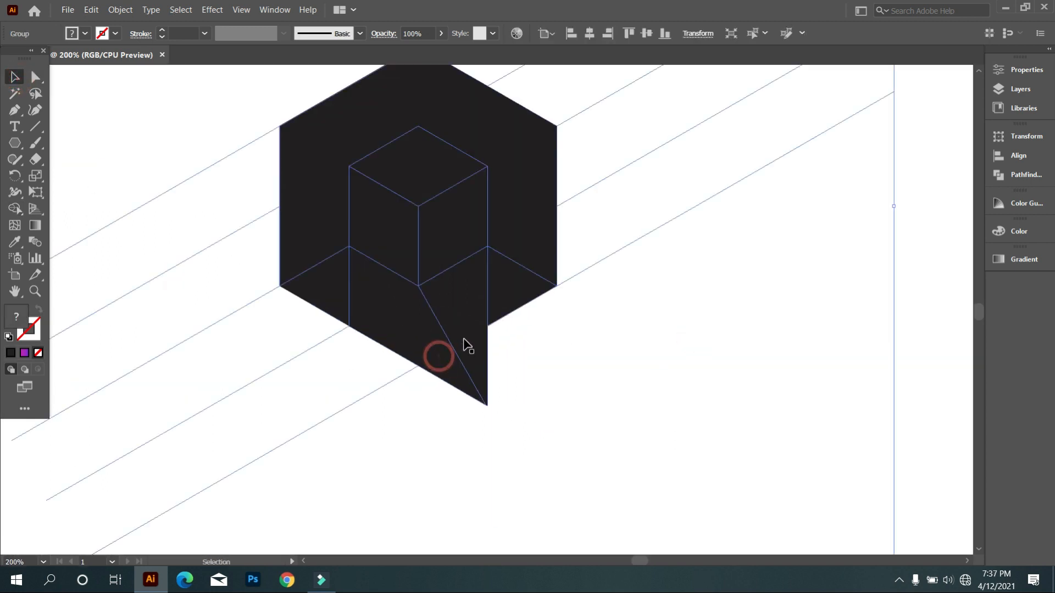
pyautogui.rightClick(600, 187)
pyautogui.click(657, 286)
pyautogui.click(652, 325)
pyautogui.scroll(-1, 628, 327)
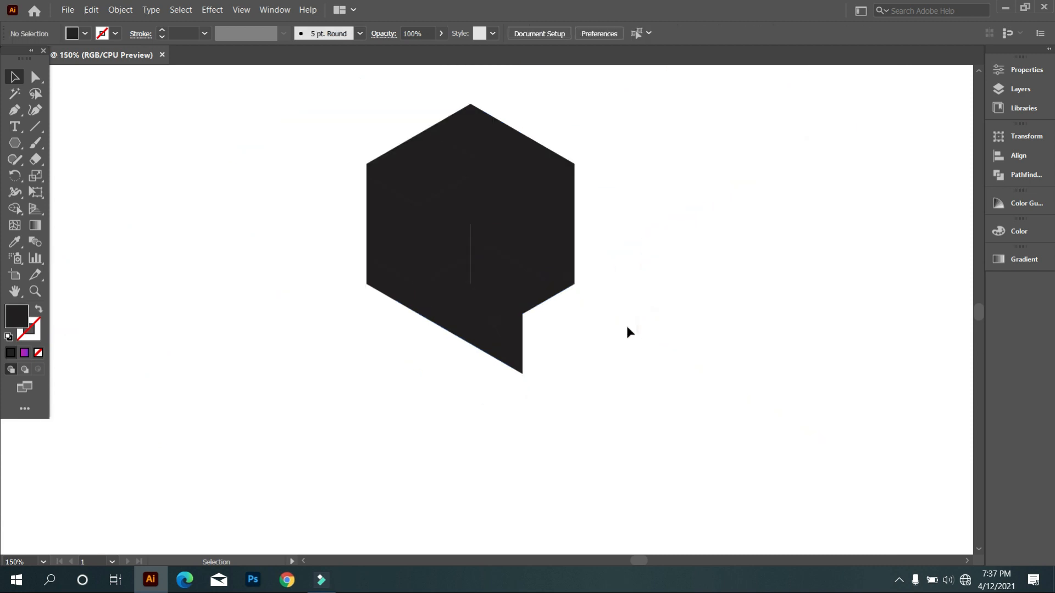
pyautogui.click(459, 226)
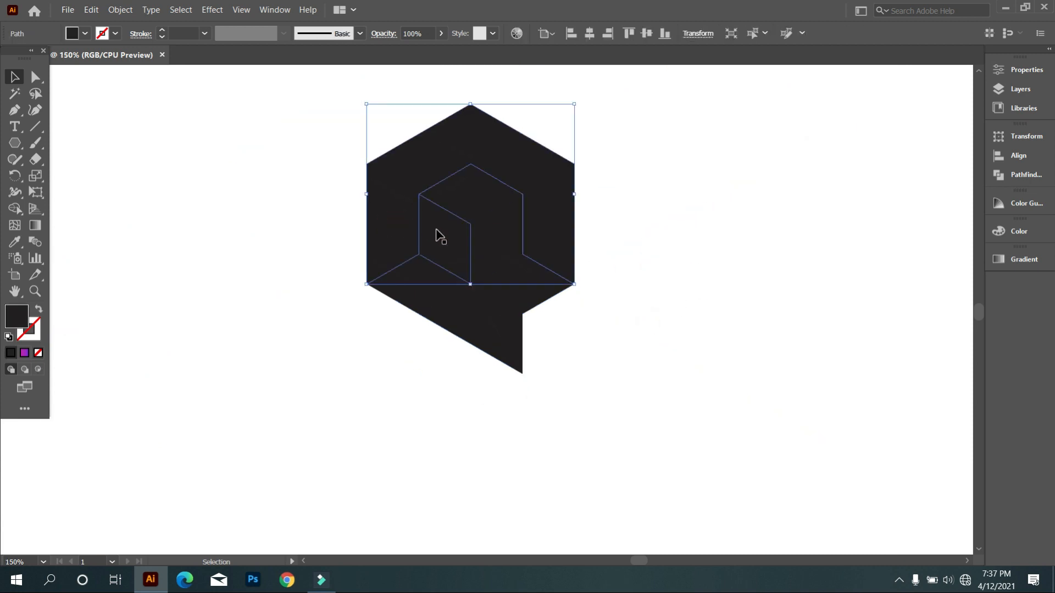
pyautogui.click(653, 385)
pyautogui.scroll(-2, 653, 384)
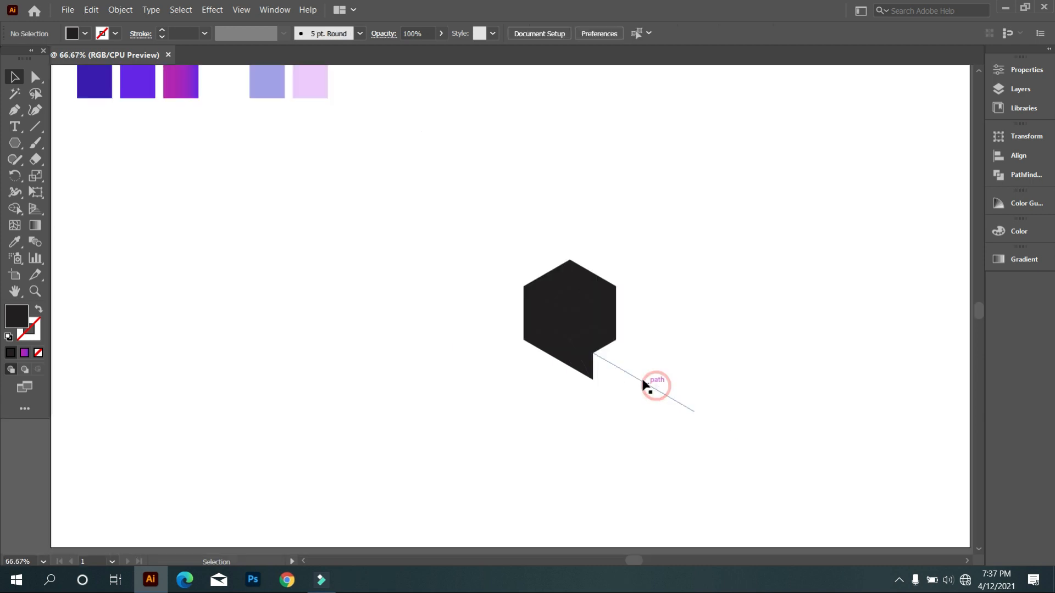
# Select the logo and its grid, set a black fill, and merge the cells left of the diagonal into one piece with Shape Builder.
pyautogui.scroll(-1, 588, 354)
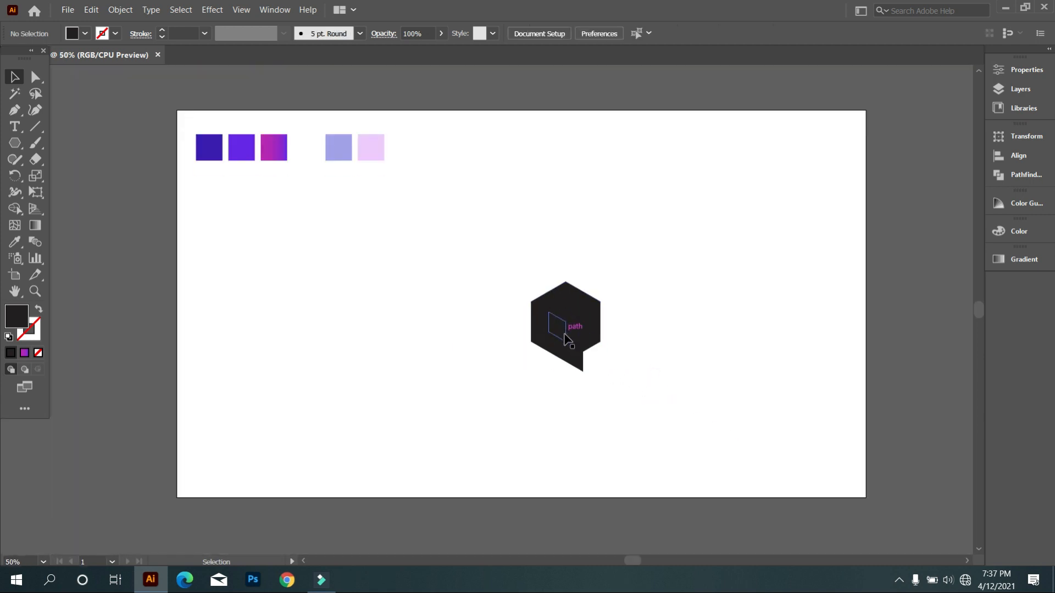
pyautogui.click(566, 351)
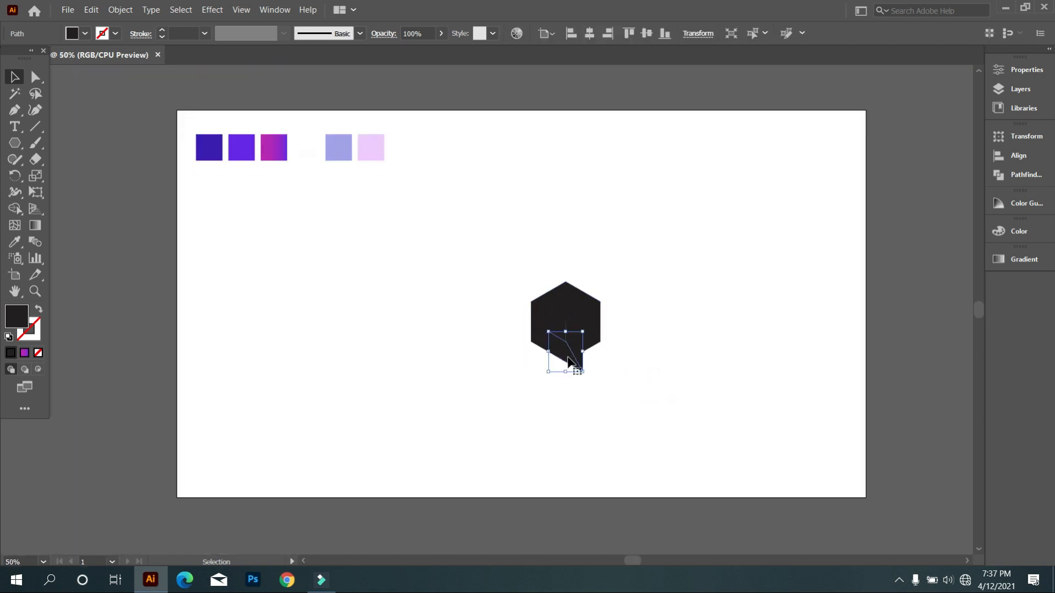
pyautogui.click(571, 394)
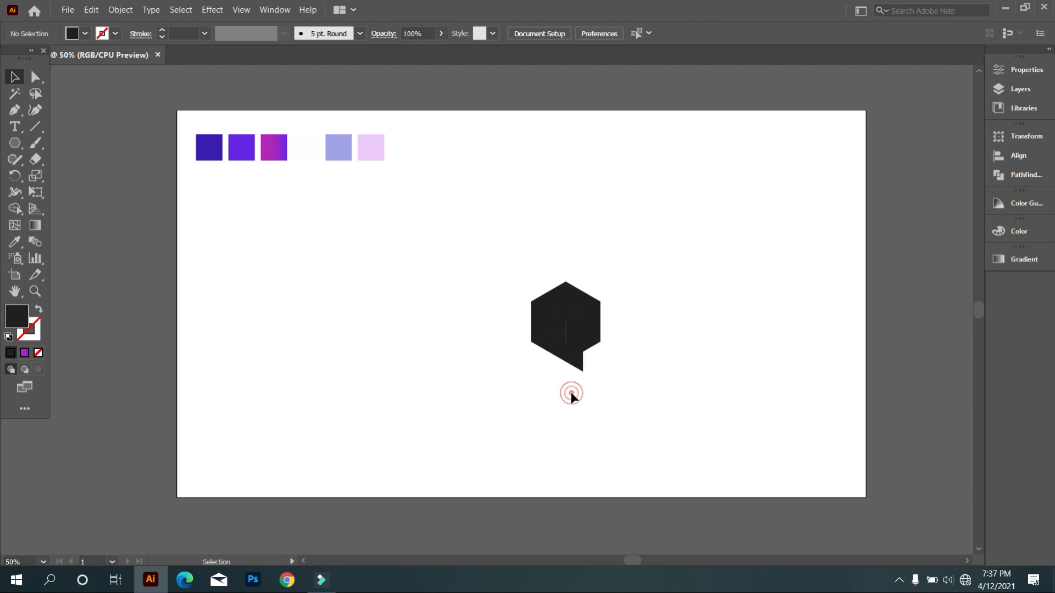
pyautogui.click(553, 367)
pyautogui.moveTo(494, 237); pyautogui.dragTo(546, 372)
pyautogui.click(15, 209)
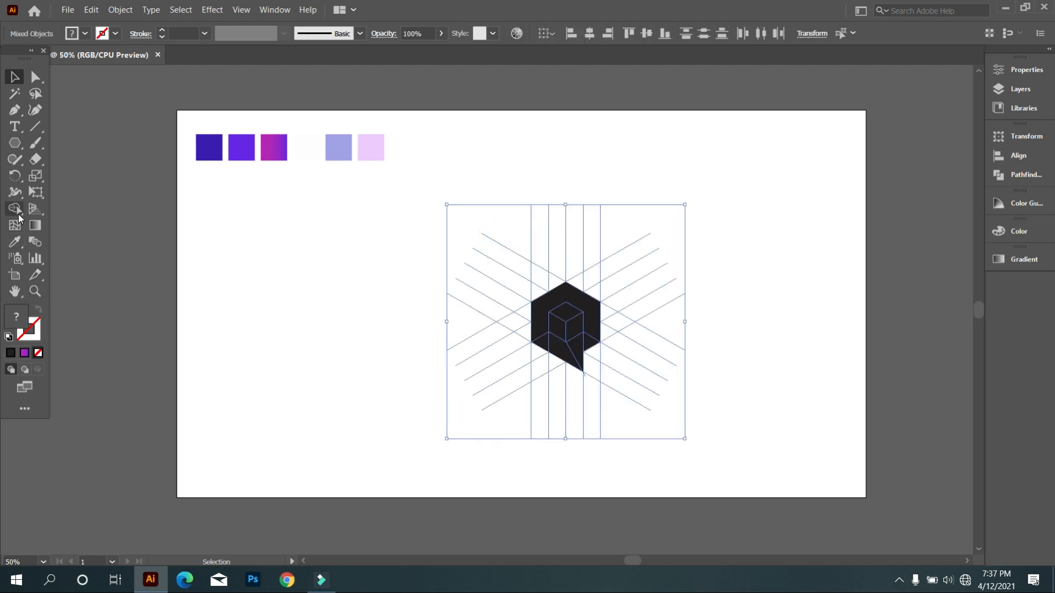
pyautogui.scroll(3, 550, 341)
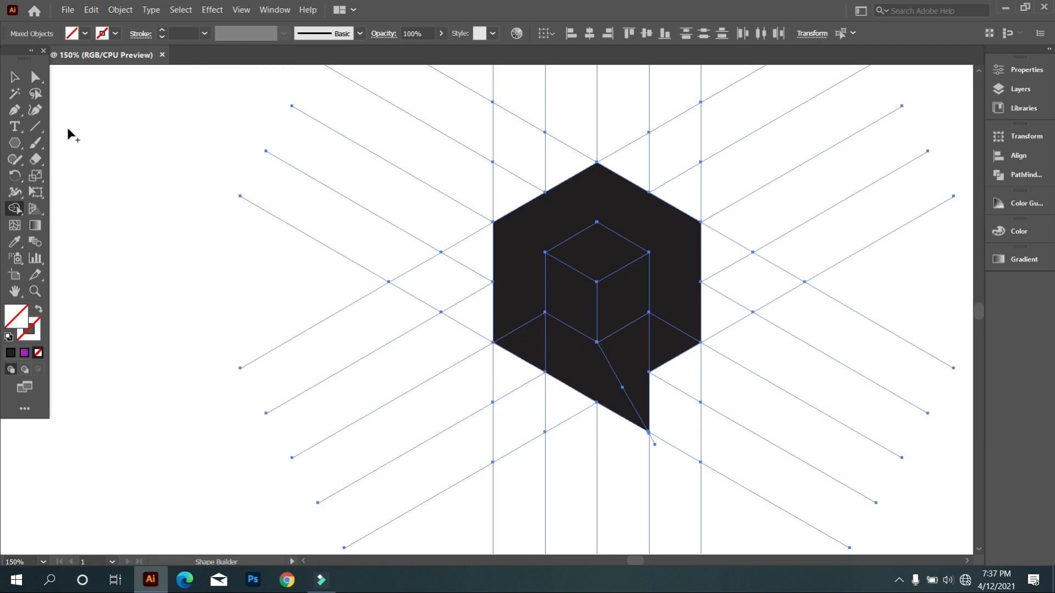
pyautogui.click(85, 34)
pyautogui.click(36, 57)
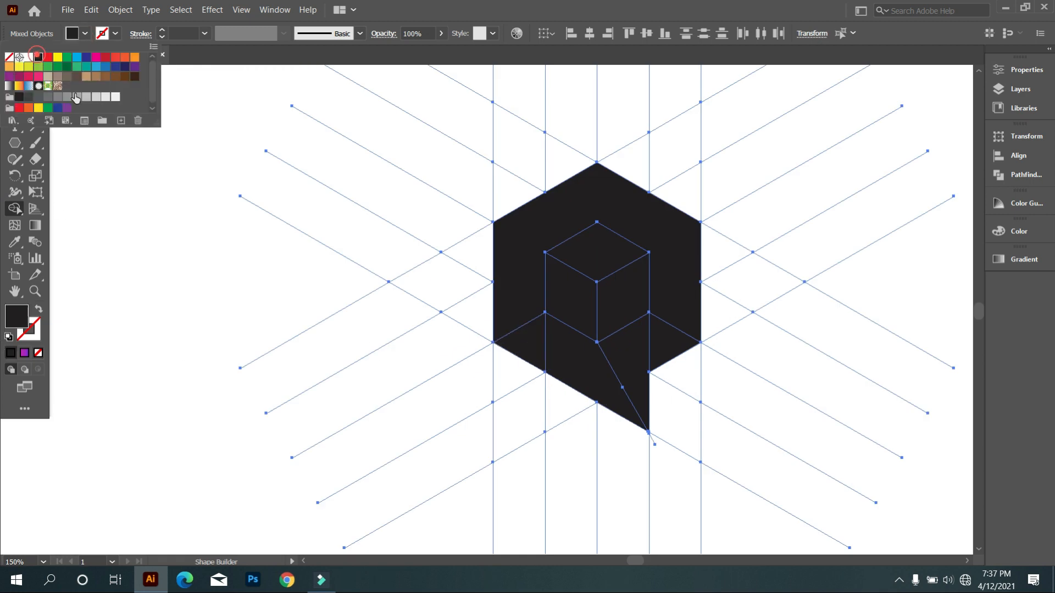
pyautogui.click(141, 186)
pyautogui.moveTo(623, 373); pyautogui.dragTo(517, 352)
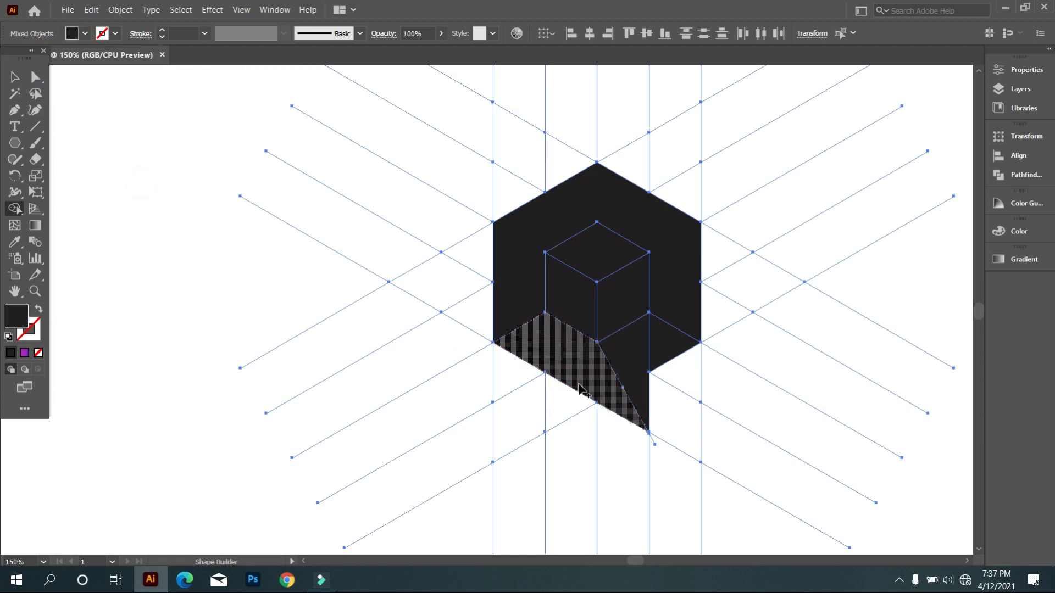
pyautogui.scroll(-2, 466, 367)
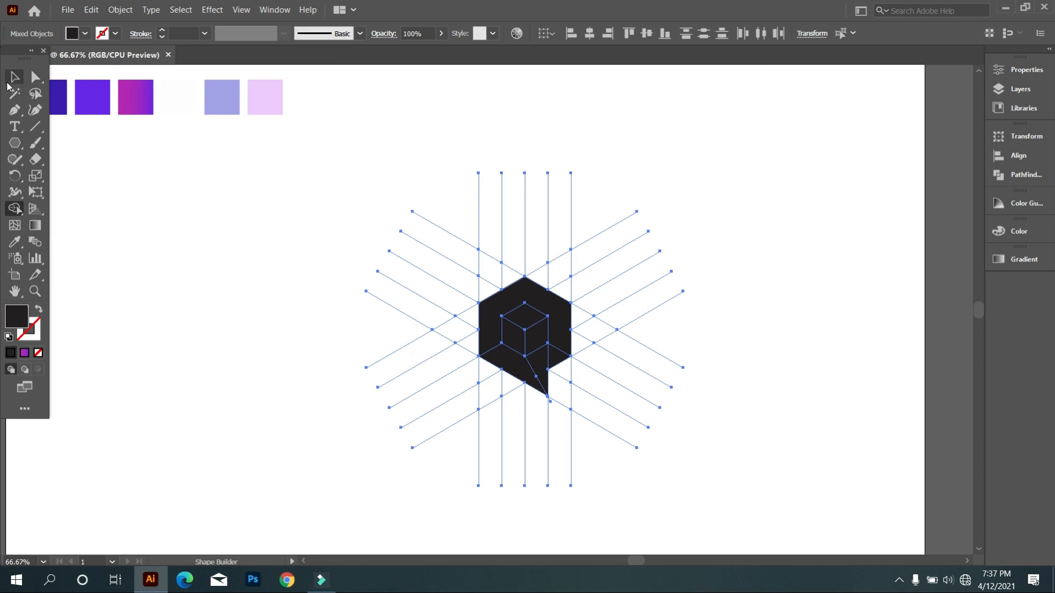
pyautogui.click(15, 79)
pyautogui.click(217, 200)
# Sample the dark indigo swatch for the large piece below the cube and the bright violet swatch for the triangle beside the diagonal.
pyautogui.scroll(-1, 569, 330)
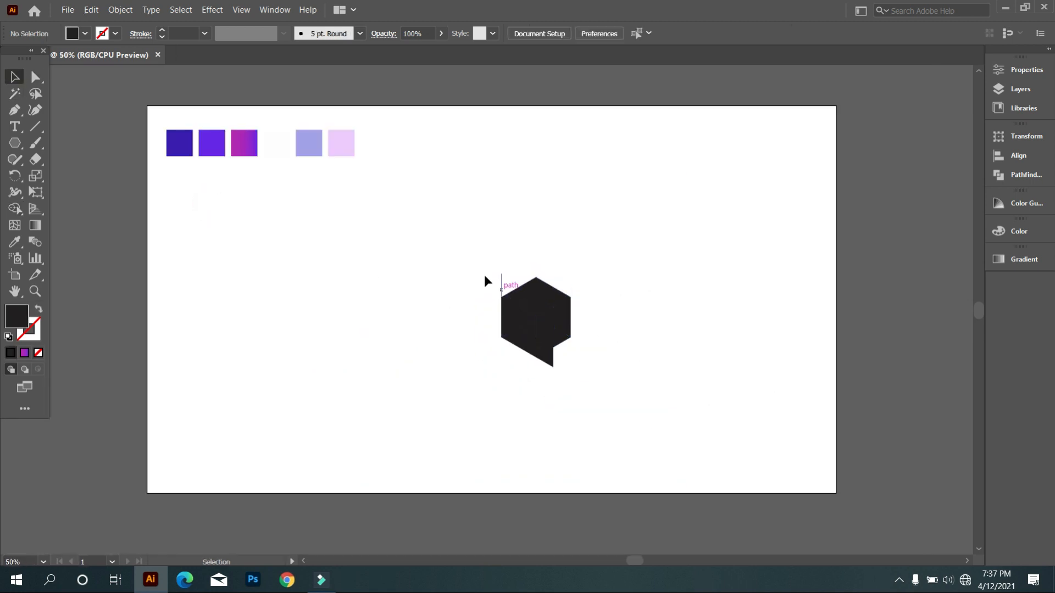
pyautogui.click(458, 248)
pyautogui.moveTo(542, 318); pyautogui.dragTo(476, 440)
pyautogui.click(460, 395)
pyautogui.scroll(2, 287, 309)
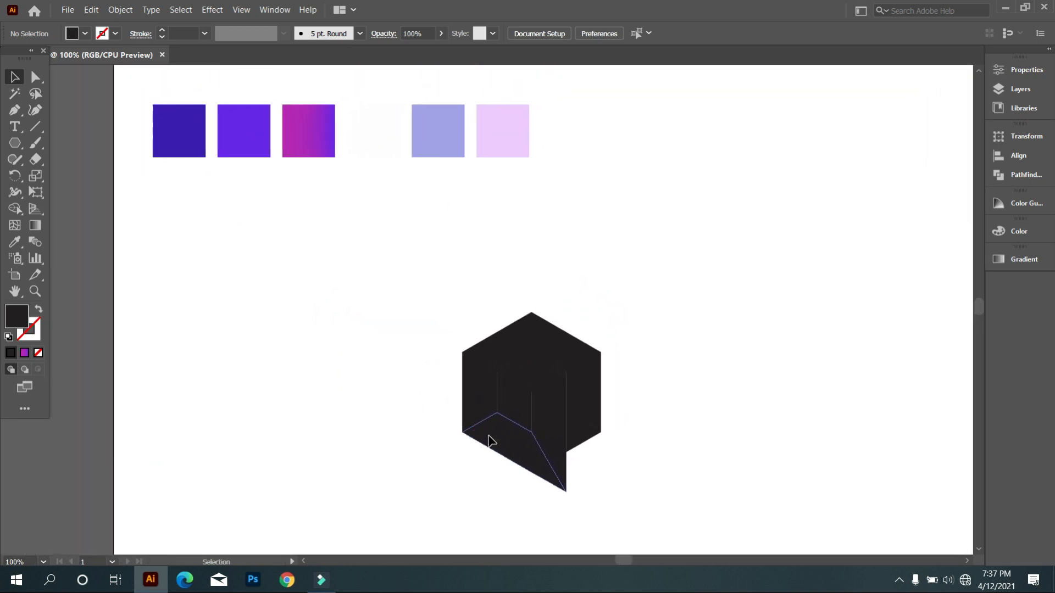
pyautogui.click(489, 441)
pyautogui.click(15, 241)
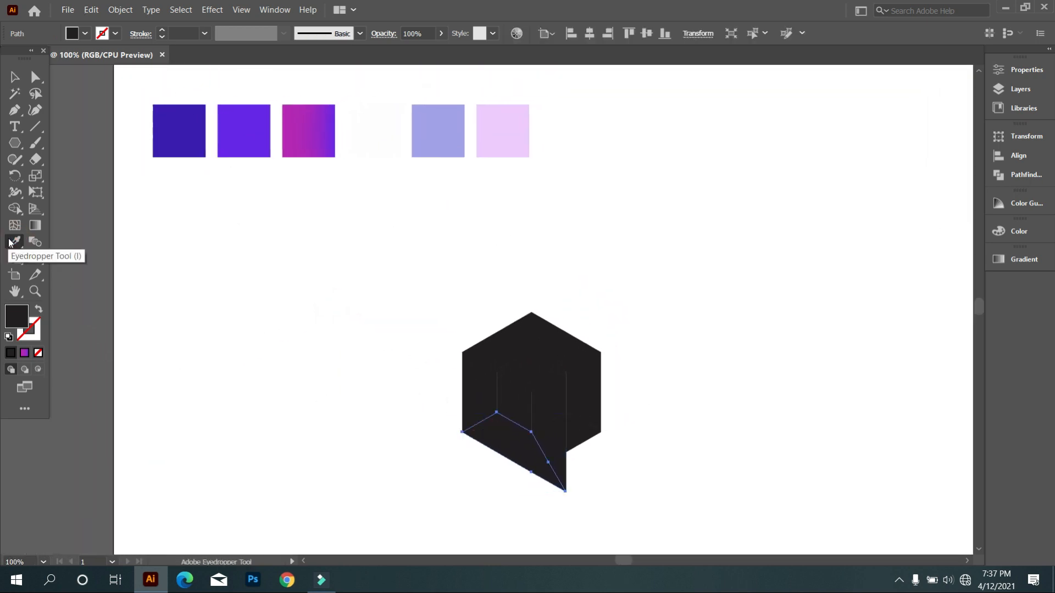
pyautogui.click(192, 134)
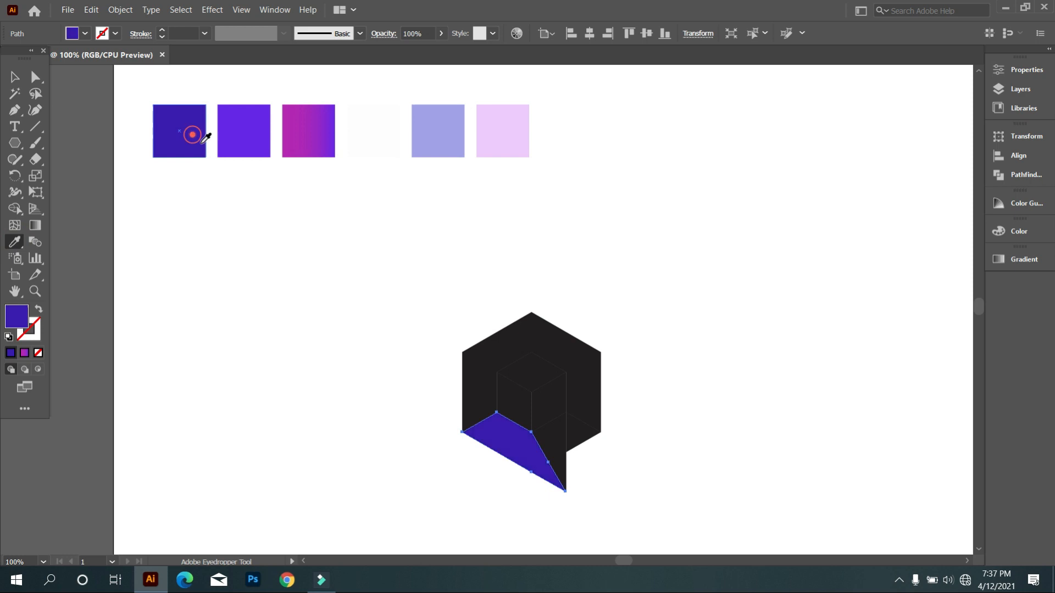
pyautogui.keyDown('ctrl'); pyautogui.click(557, 457); pyautogui.keyUp('ctrl')
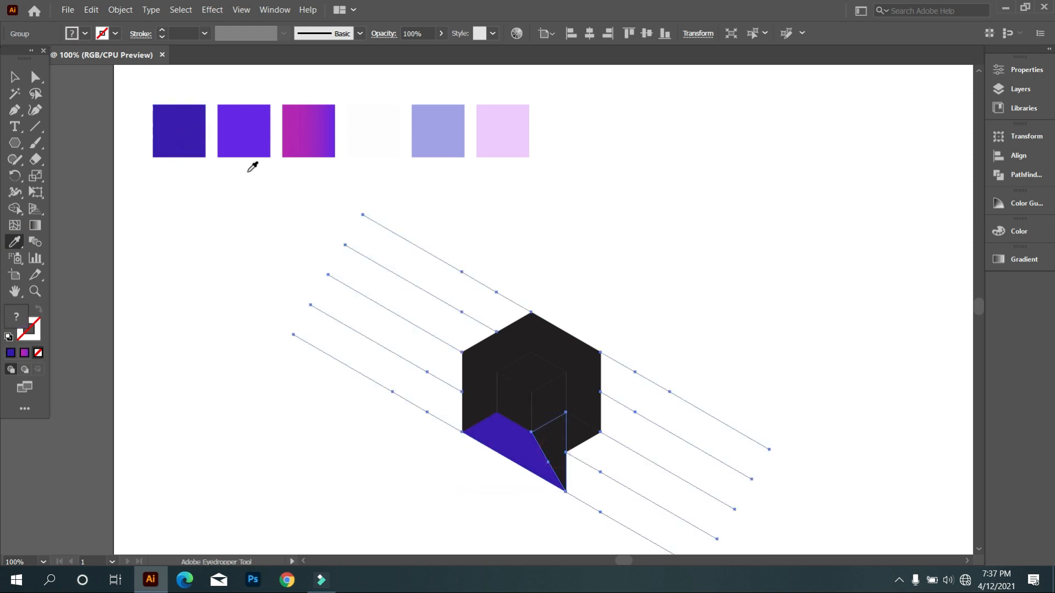
pyautogui.click(250, 126)
# Apply the magenta-to-violet gradient swatch to the band around the cube and dark indigo to the small piece below its right leg.
pyautogui.keyDown('ctrl'); pyautogui.click(481, 382); pyautogui.keyUp('ctrl')
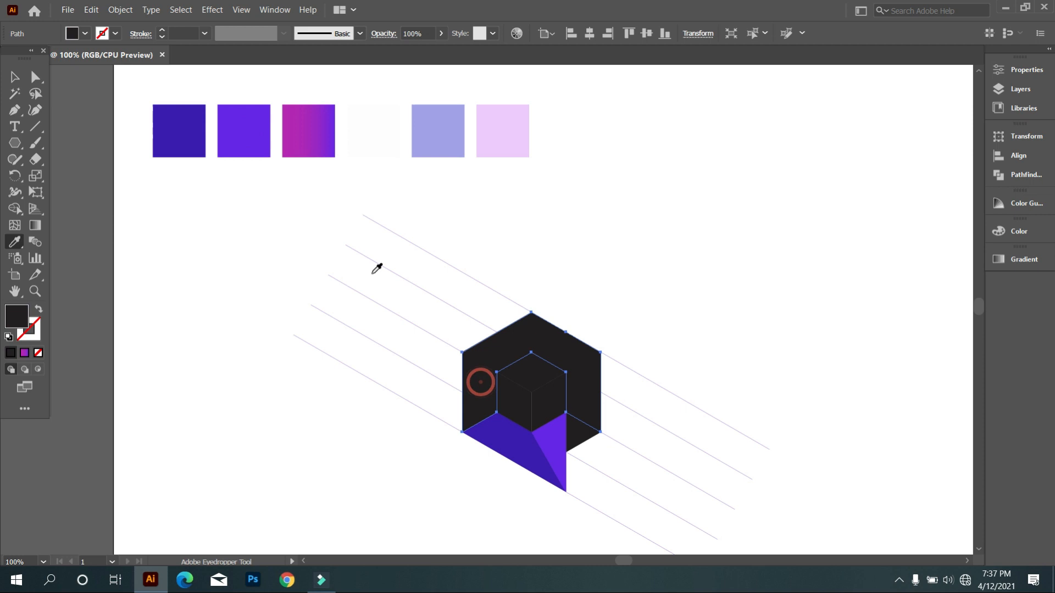
pyautogui.click(310, 131)
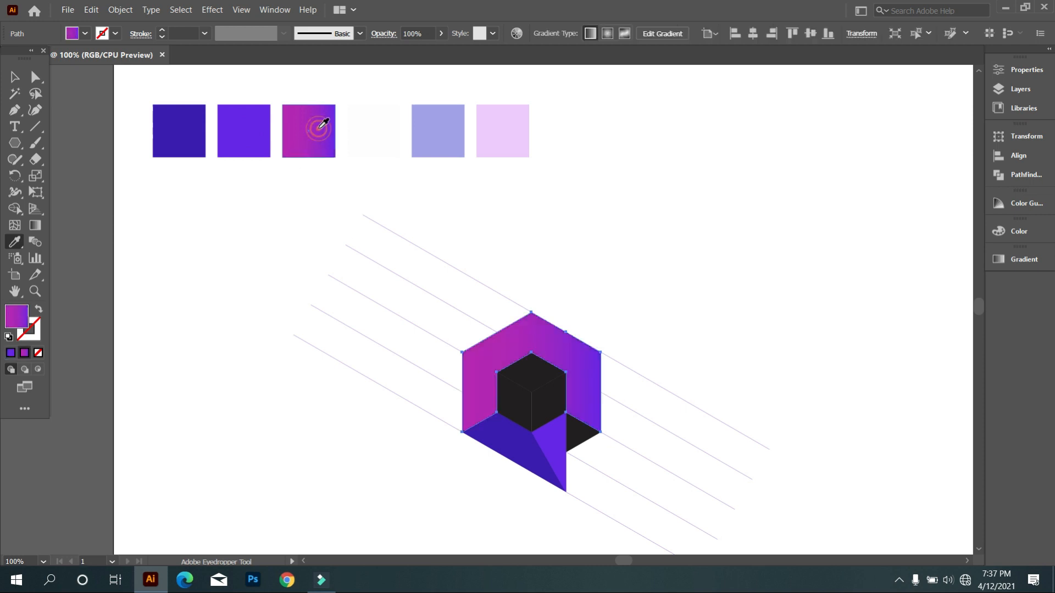
pyautogui.keyDown('ctrl'); pyautogui.click(578, 445); pyautogui.keyUp('ctrl')
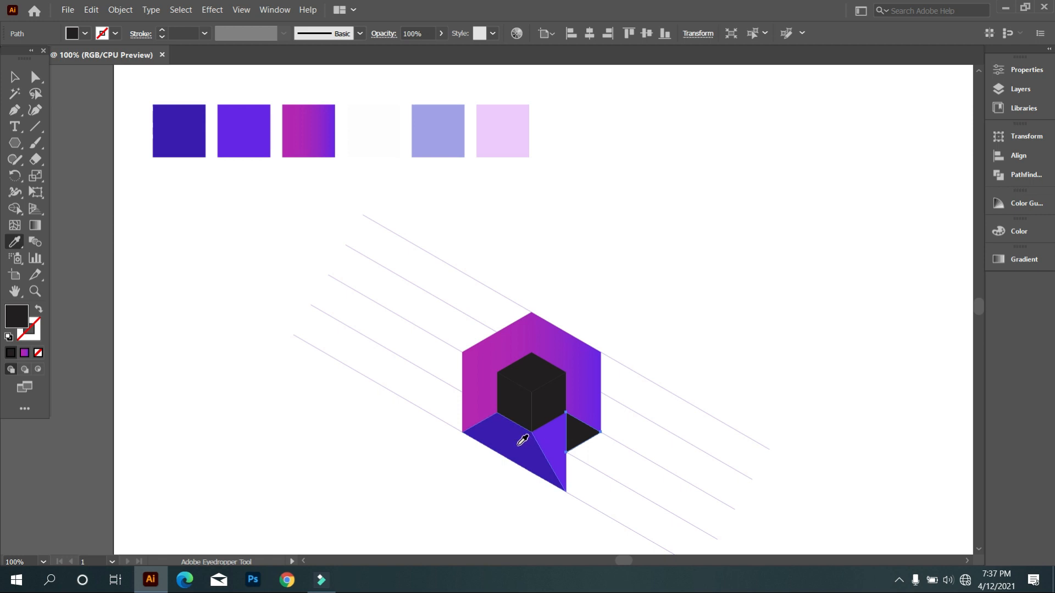
pyautogui.click(485, 367)
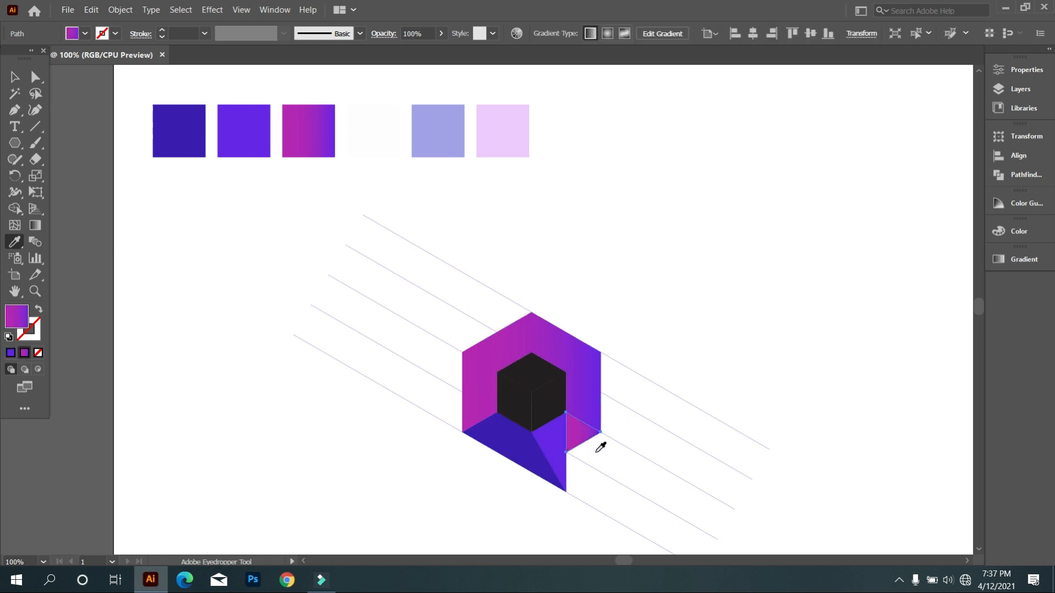
pyautogui.click(536, 442)
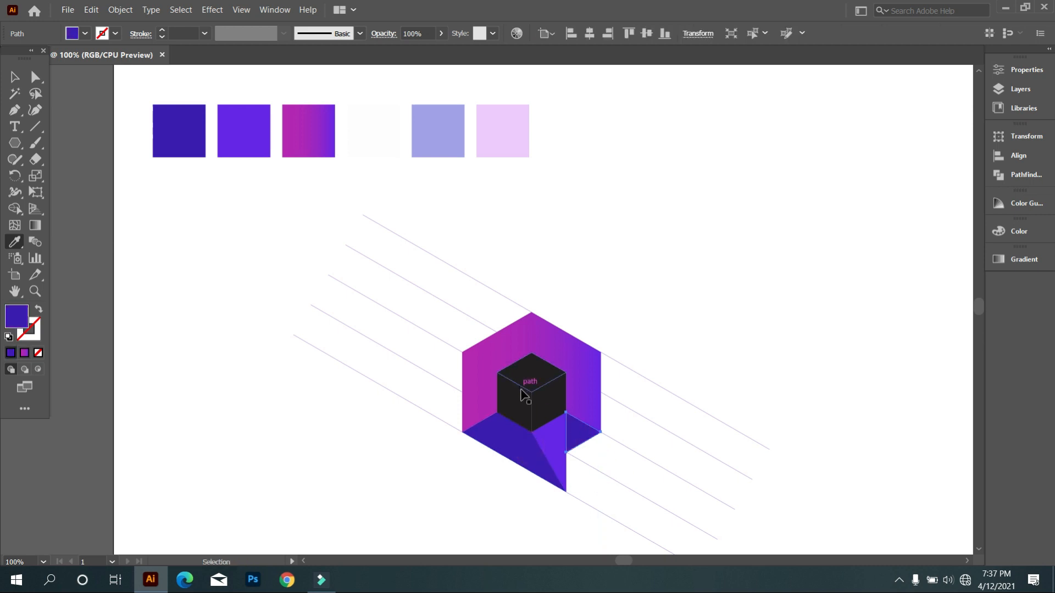
# Color the cube's left face lavender, its right face pale pink and its top face white by sampling the swatches.
pyautogui.keyDown('ctrl'); pyautogui.click(521, 409); pyautogui.keyUp('ctrl')
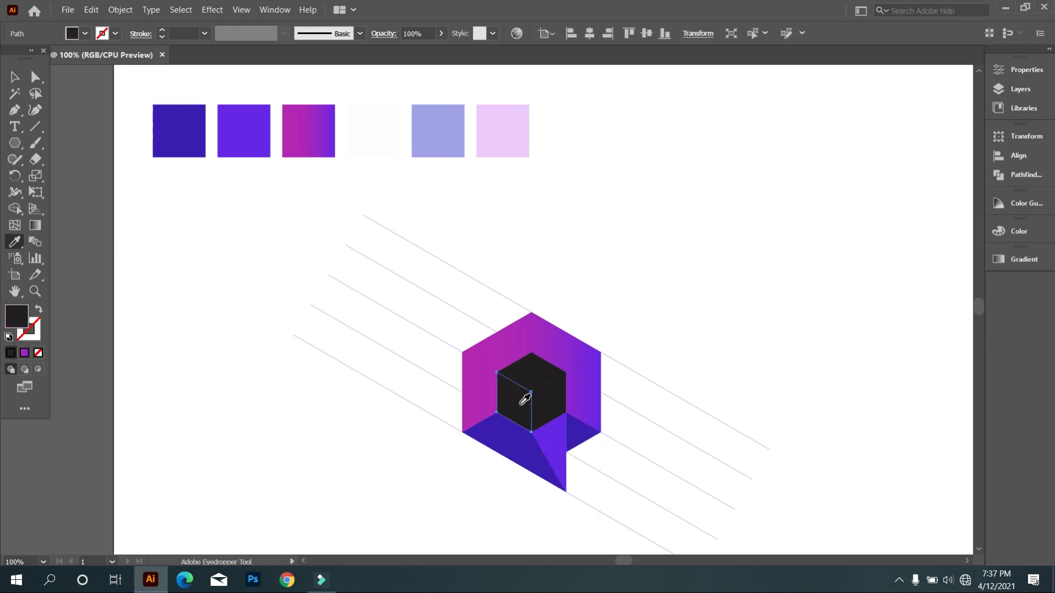
pyautogui.click(443, 124)
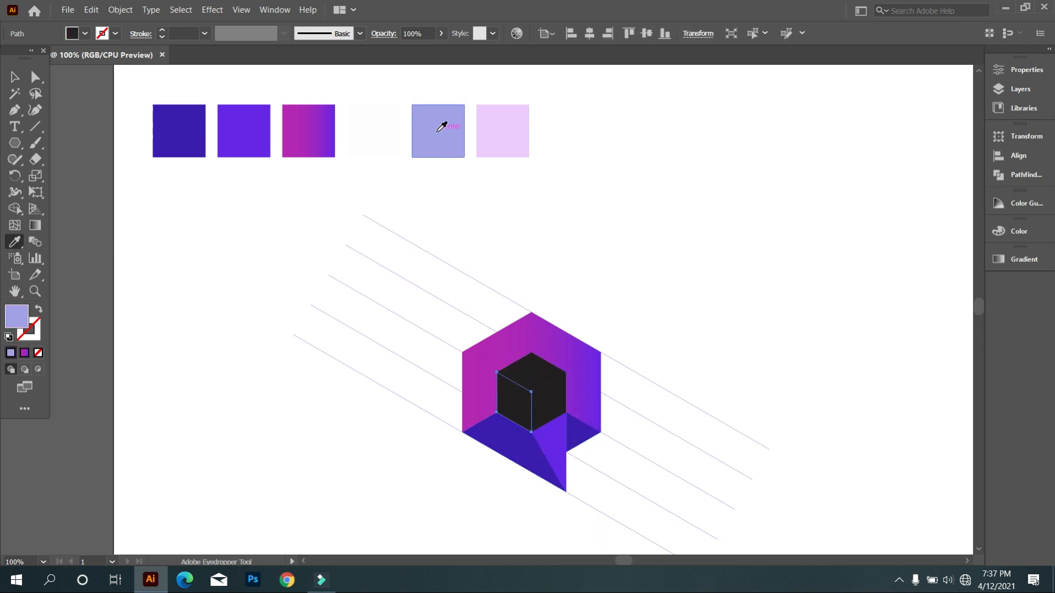
pyautogui.keyDown('ctrl'); pyautogui.click(549, 411); pyautogui.keyUp('ctrl')
pyautogui.click(514, 125)
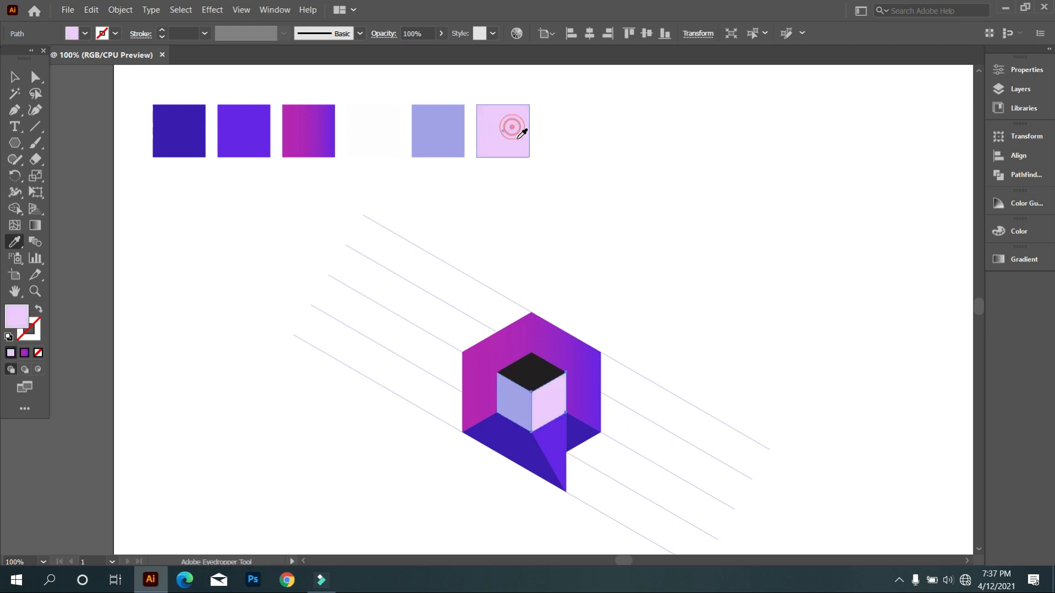
pyautogui.keyDown('ctrl'); pyautogui.click(525, 378); pyautogui.keyUp('ctrl')
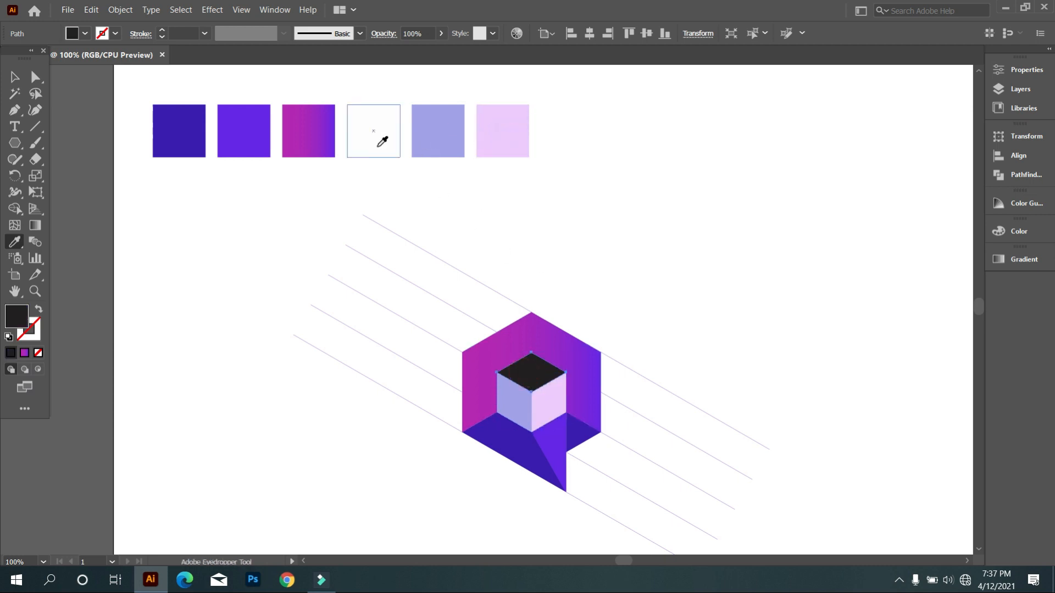
pyautogui.click(361, 137)
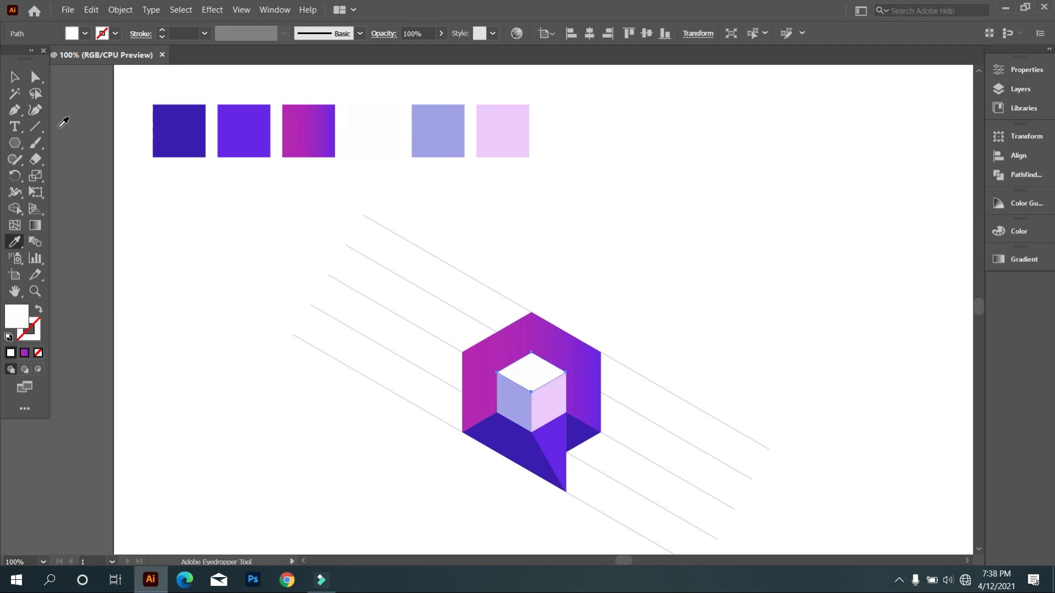
pyautogui.click(18, 75)
pyautogui.click(203, 219)
# Examine the colored logo at several zoom levels.
pyautogui.scroll(-1, 449, 348)
pyautogui.press('super')
pyautogui.press('super')
pyautogui.scroll(-2, 525, 379)
pyautogui.scroll(2, 527, 379)
pyautogui.scroll(-2, 534, 382)
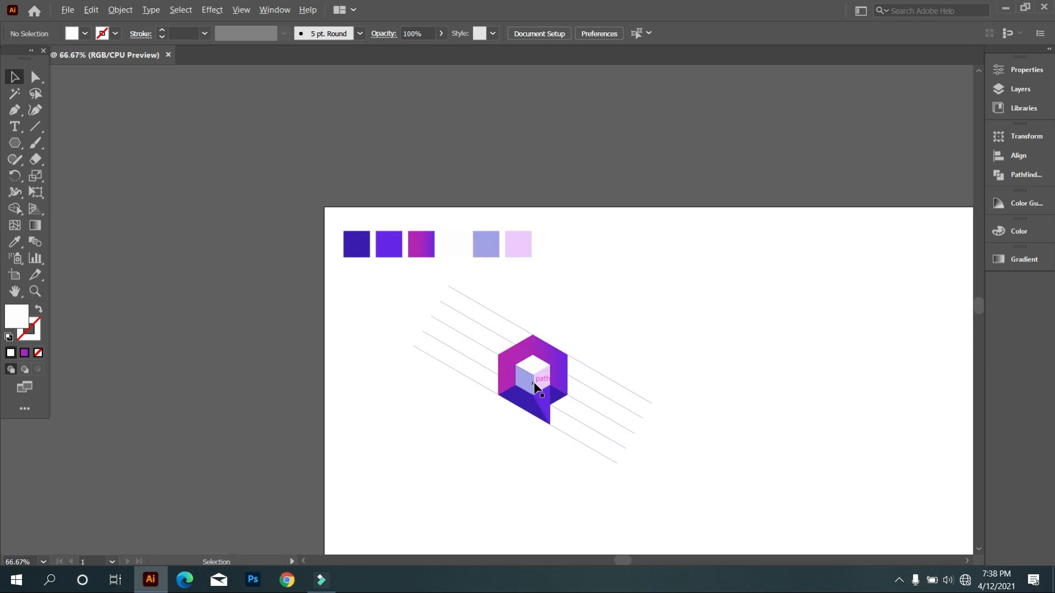
pyautogui.scroll(2, 535, 380)
pyautogui.scroll(-1, 534, 380)
pyautogui.scroll(1, 537, 388)
# Select all pieces of the logo together and move them to the right half of the artboard, away from the color swatches.
pyautogui.click(438, 289)
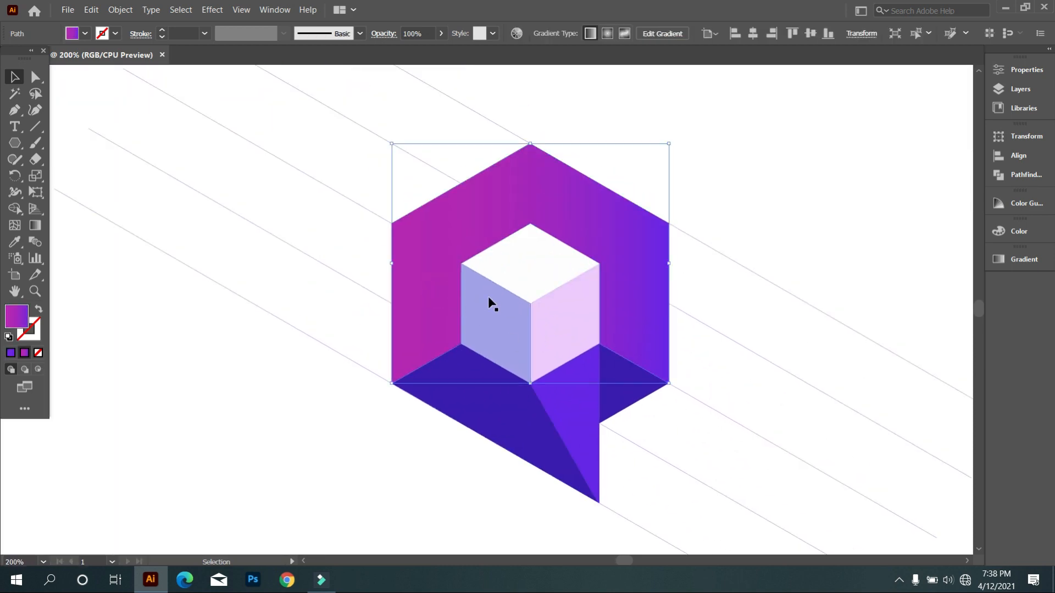
pyautogui.keyDown('shift'); pyautogui.click(499, 303); pyautogui.keyUp('shift')
pyautogui.keyDown('shift'); pyautogui.click(572, 312); pyautogui.keyUp('shift')
pyautogui.keyDown('shift'); pyautogui.click(630, 396); pyautogui.keyUp('shift')
pyautogui.keyDown('shift'); pyautogui.click(581, 438); pyautogui.keyUp('shift')
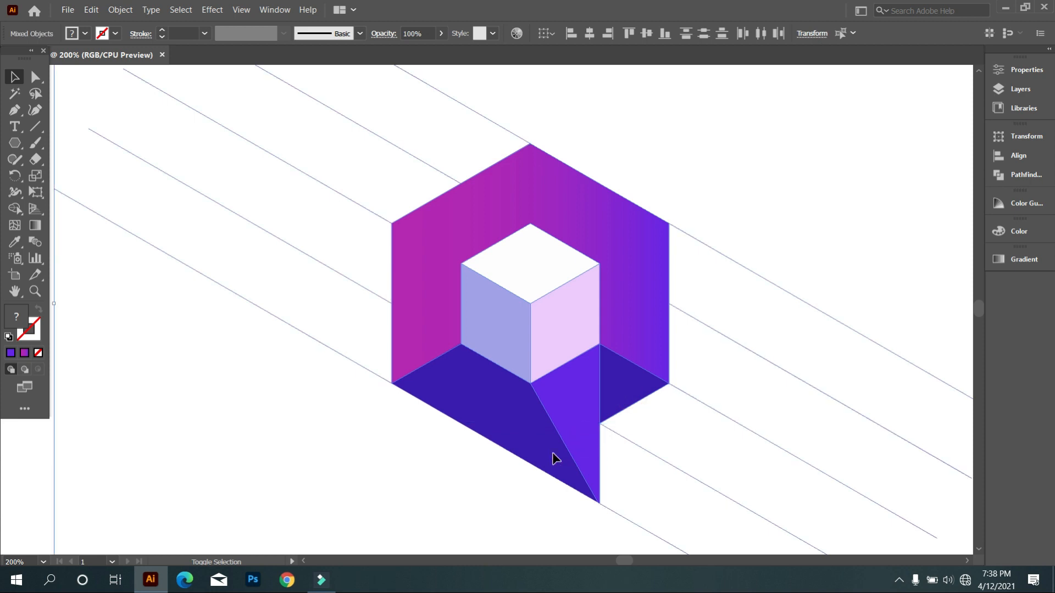
pyautogui.scroll(-1, 517, 424)
pyautogui.scroll(-1, 511, 372)
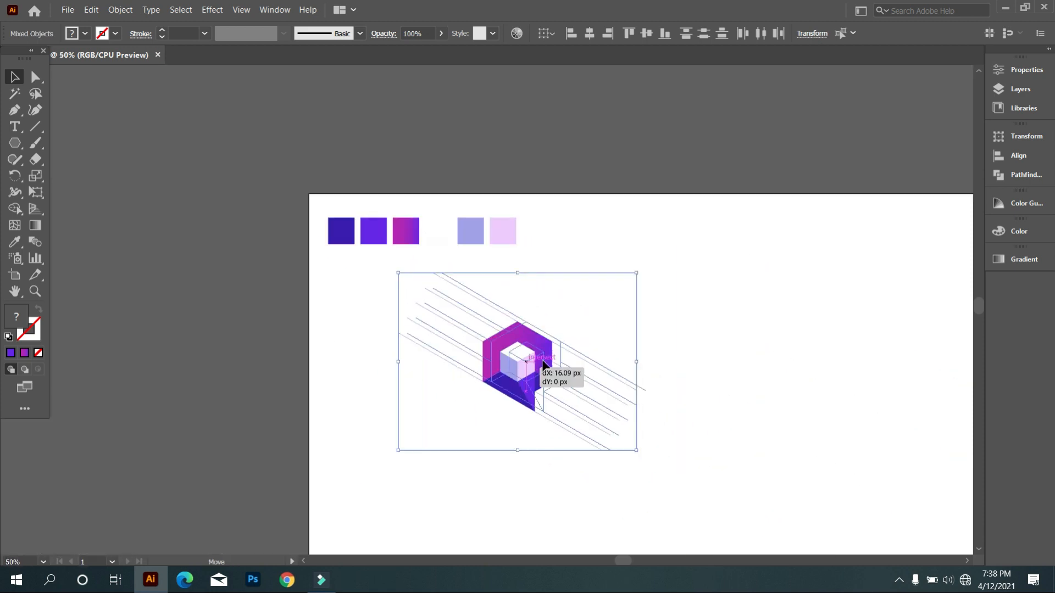
pyautogui.moveTo(511, 365); pyautogui.dragTo(788, 343)
pyautogui.click(744, 414)
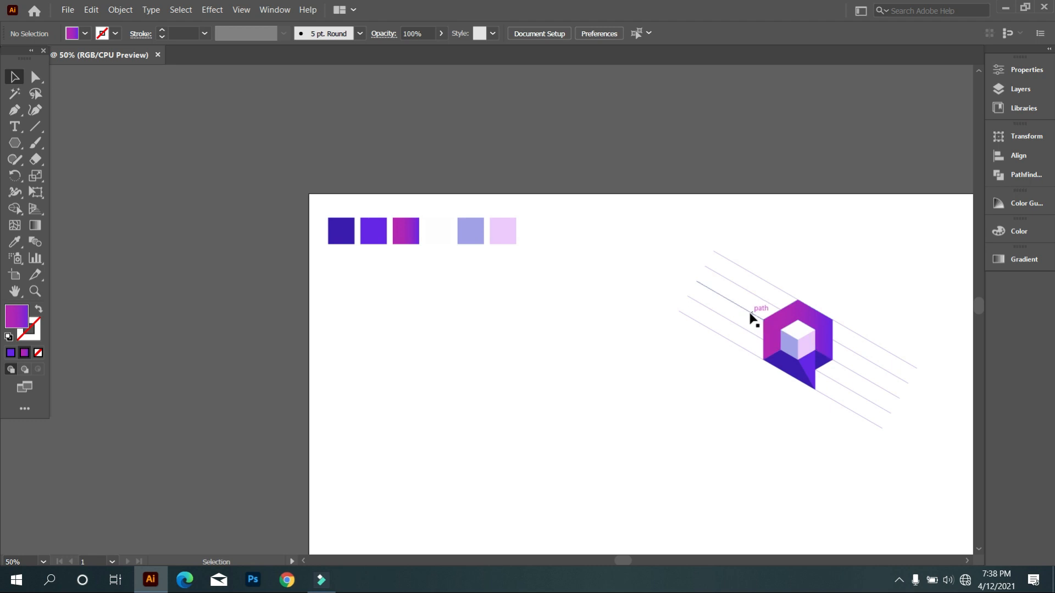
pyautogui.click(638, 341)
# Ungroup the violet triangle from the leftover diagonal grid lines.
pyautogui.scroll(1, 776, 362)
pyautogui.moveTo(775, 405); pyautogui.dragTo(586, 424)
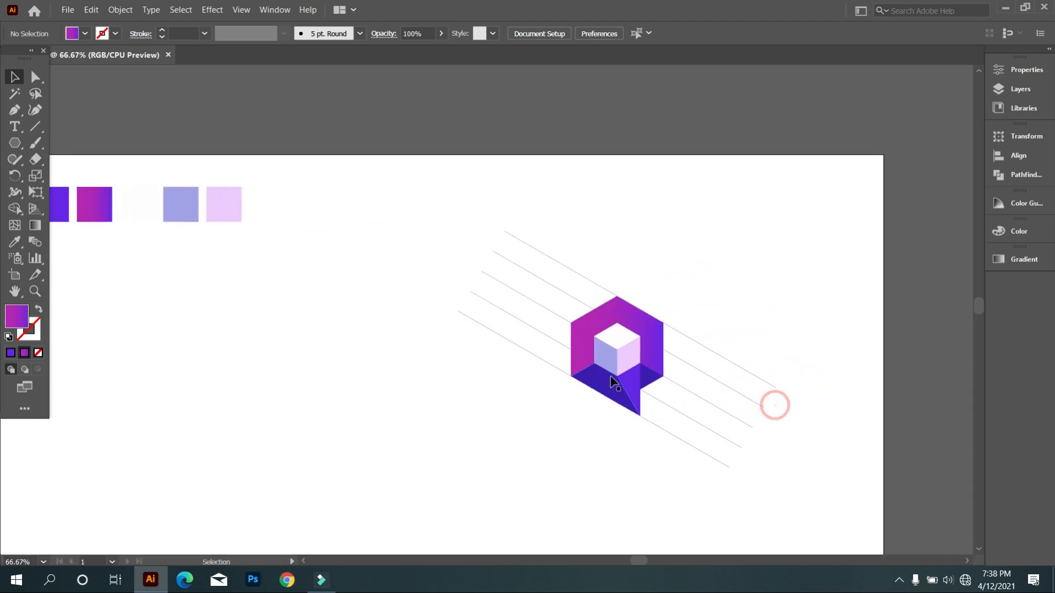
pyautogui.click(587, 353)
pyautogui.click(608, 436)
pyautogui.click(637, 400)
pyautogui.rightClick(655, 384)
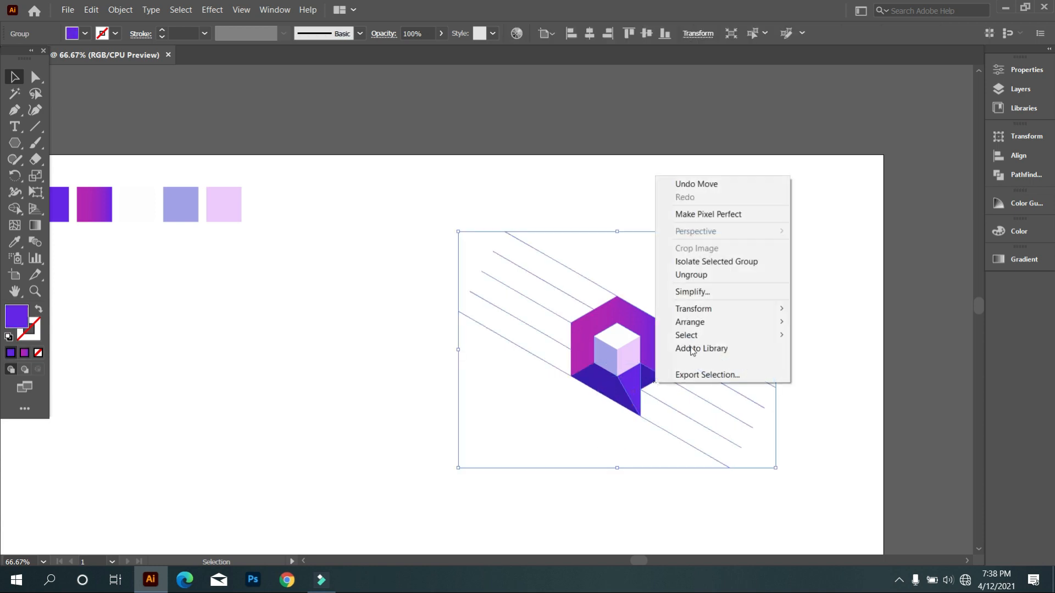
pyautogui.click(701, 274)
pyautogui.click(594, 507)
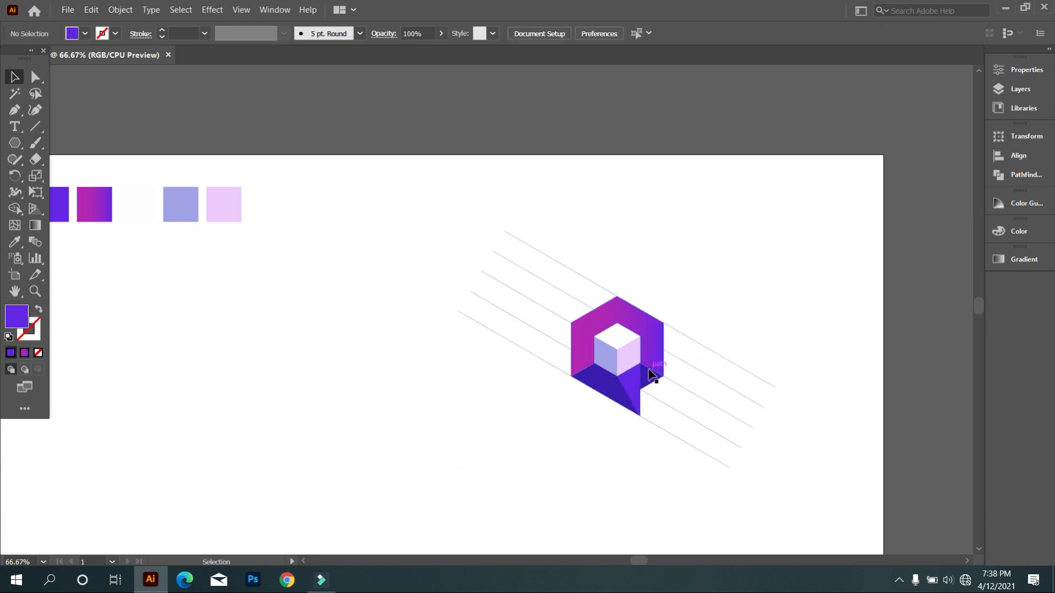
# Select all pieces of the logo together and move them off the diagonal grid lines to the artboard's upper-right corner.
pyautogui.click(651, 370)
pyautogui.click(654, 359)
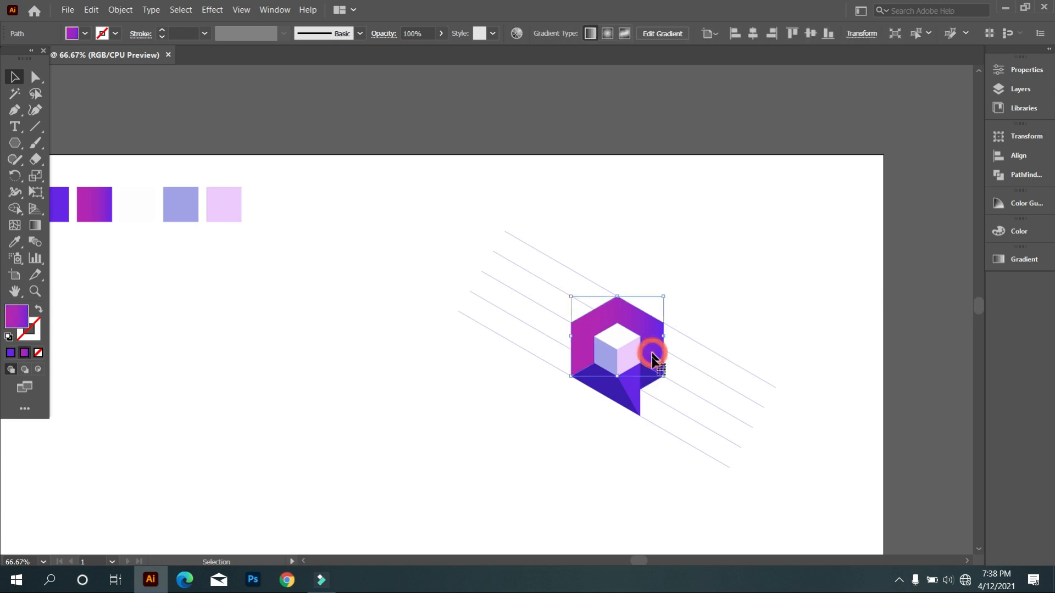
pyautogui.scroll(2, 671, 387)
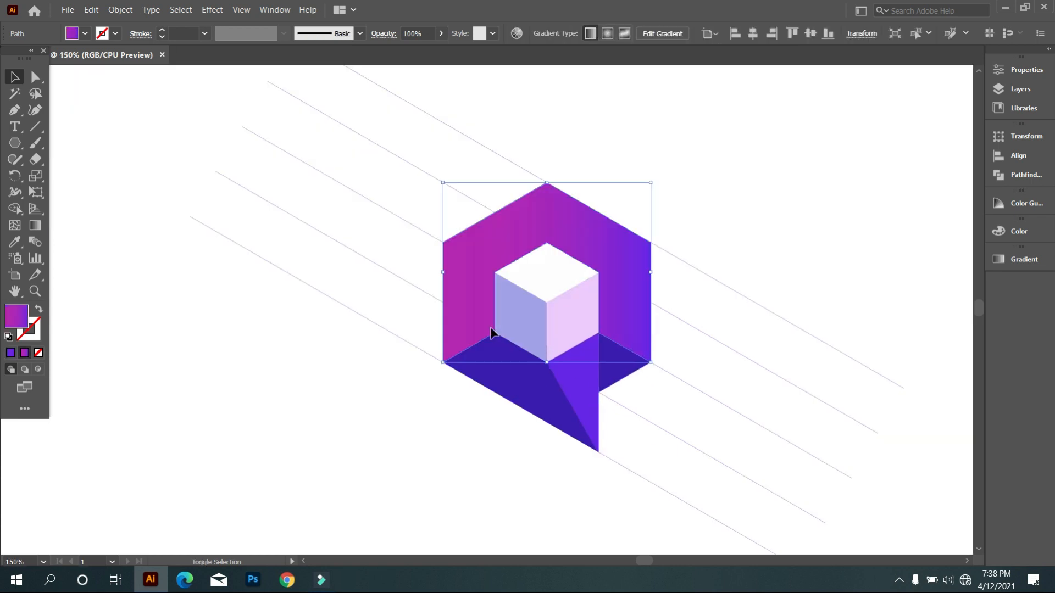
pyautogui.keyDown('shift'); pyautogui.click(518, 317); pyautogui.keyUp('shift')
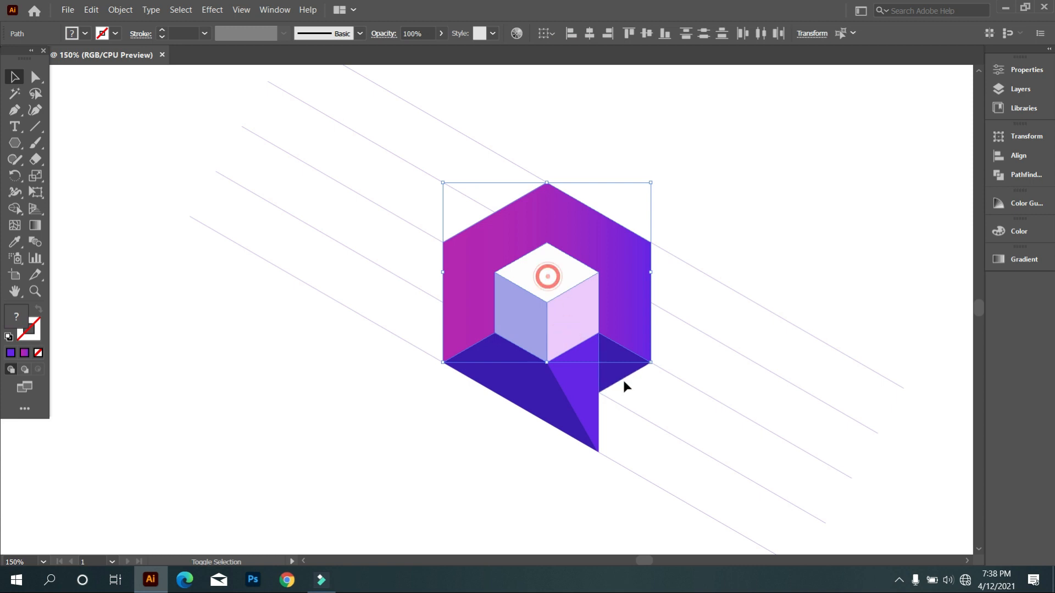
pyautogui.keyDown('shift'); pyautogui.click(608, 377); pyautogui.keyUp('shift')
pyautogui.keyDown('shift'); pyautogui.click(585, 415); pyautogui.keyUp('shift')
pyautogui.scroll(-3, 562, 409)
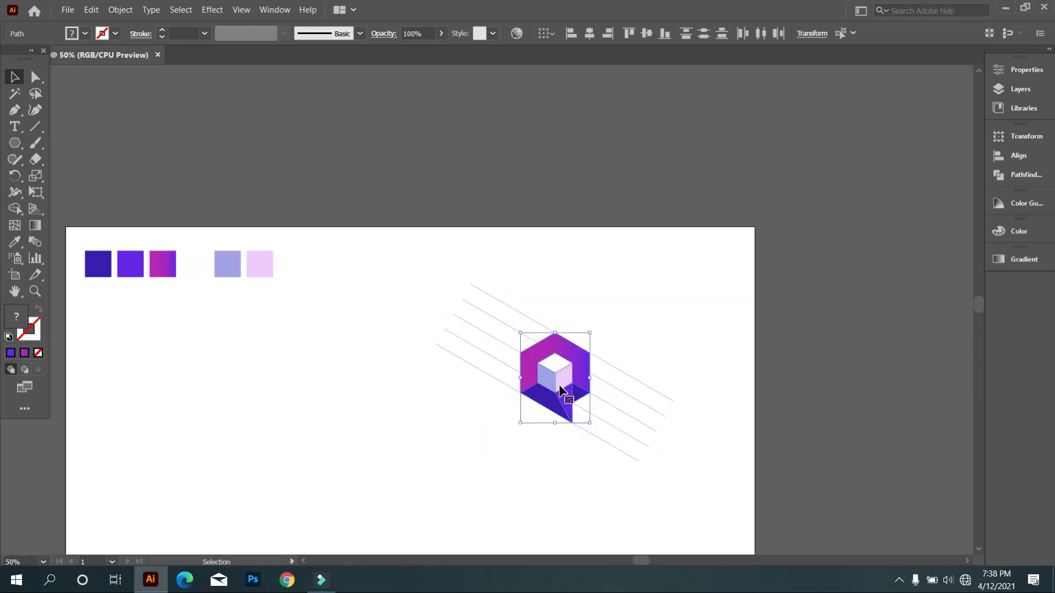
pyautogui.moveTo(556, 387); pyautogui.dragTo(689, 266)
# Delete all leftover grid lines on the artboard, keeping the logo and the color swatches.
pyautogui.scroll(-3, 536, 344)
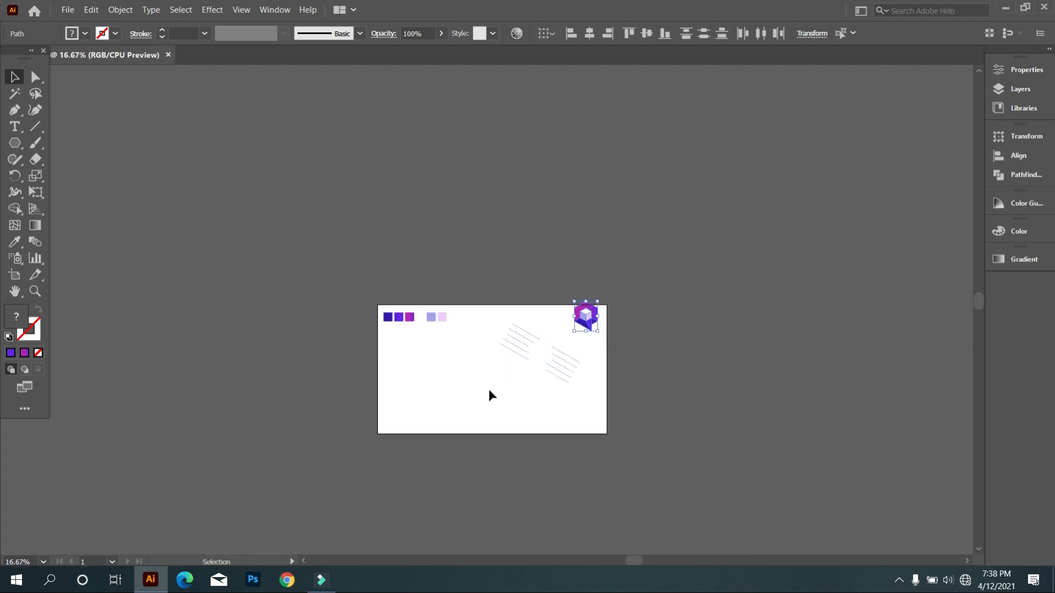
pyautogui.moveTo(598, 438); pyautogui.dragTo(379, 355)
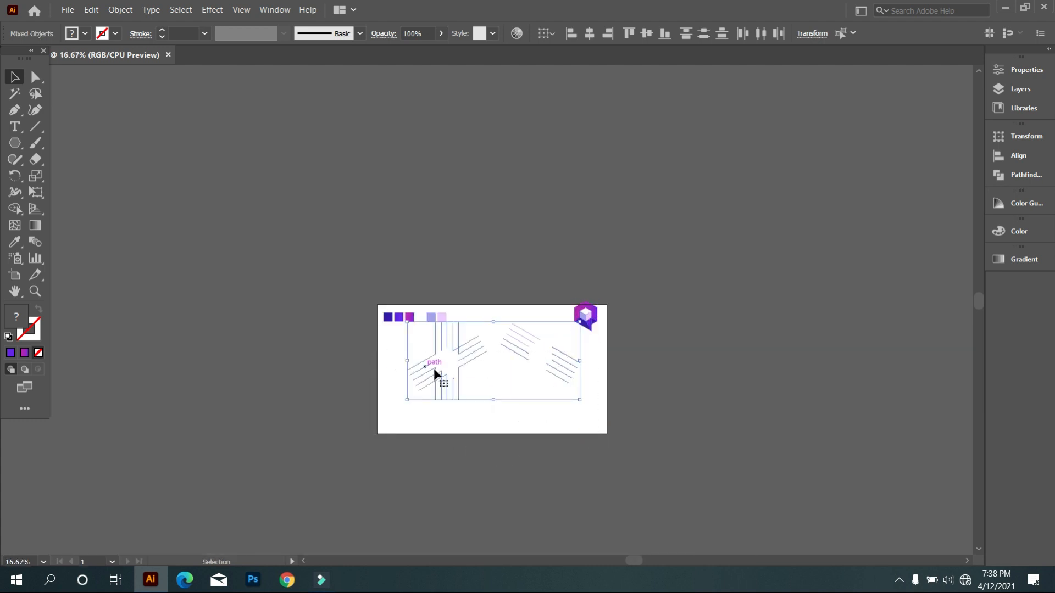
pyautogui.press('Delete')
pyautogui.moveTo(496, 316); pyautogui.dragTo(542, 428)
pyautogui.press('Delete')
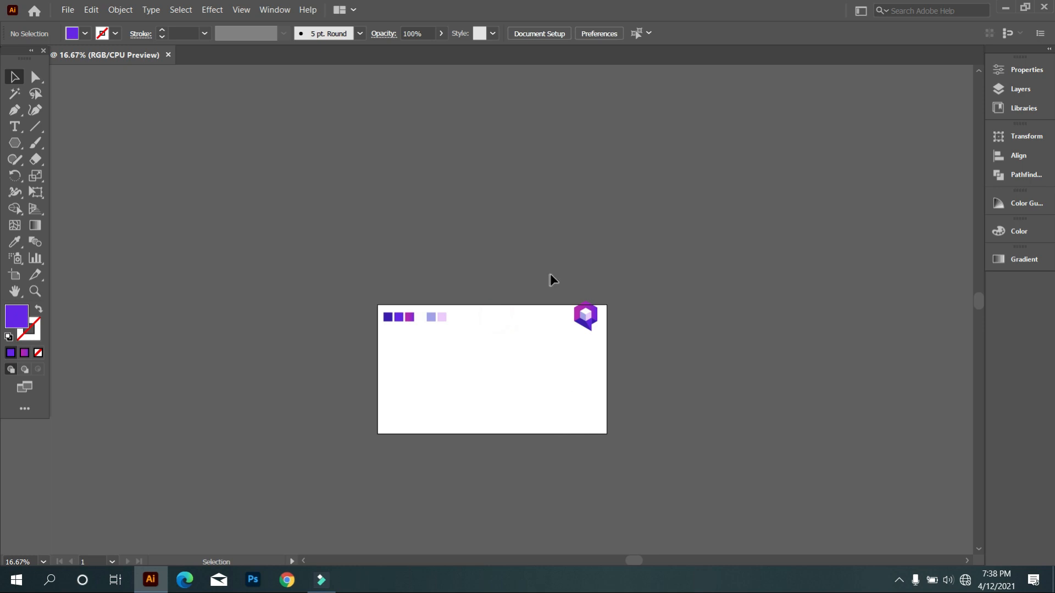
# Group the logo pieces and center the group horizontally and vertically on the artboard.
pyautogui.moveTo(548, 274); pyautogui.dragTo(594, 335)
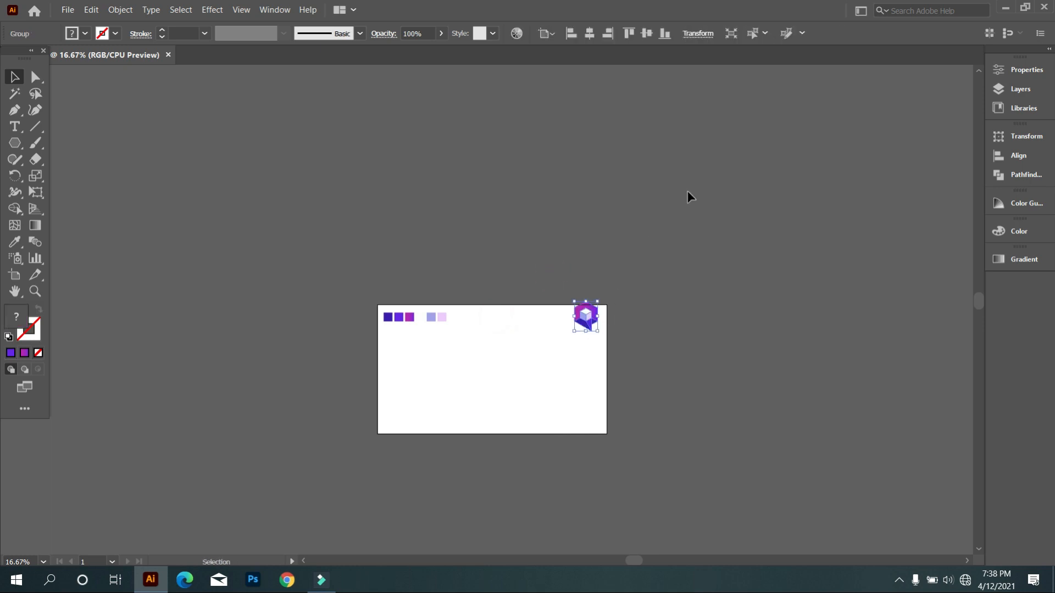
pyautogui.click(589, 34)
pyautogui.click(647, 33)
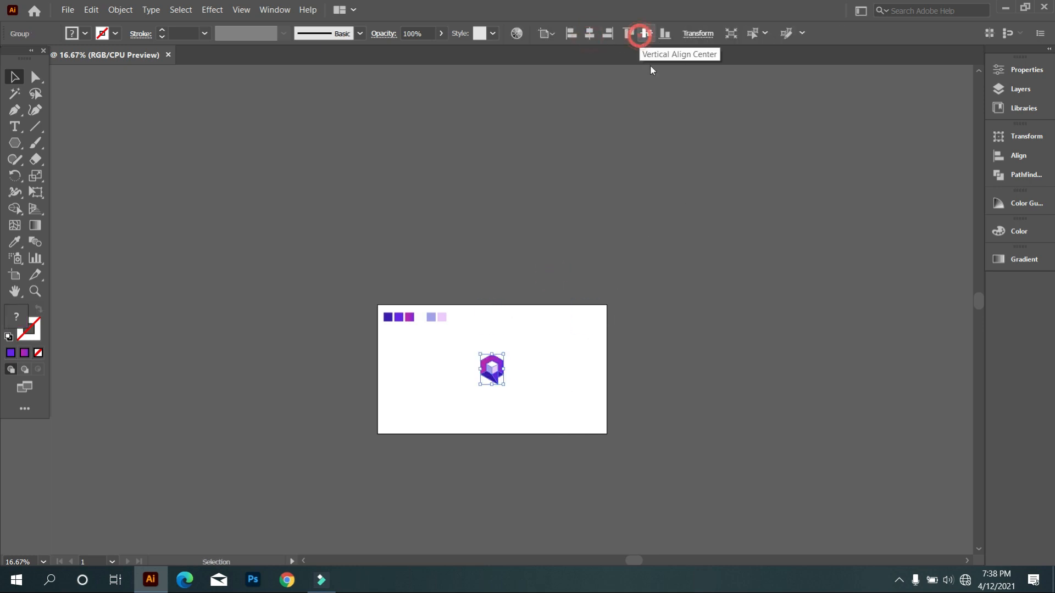
pyautogui.click(468, 477)
# Scale the grouped logo up proportionally and shift it slightly up and to the left on the artboard.
pyautogui.scroll(3, 469, 445)
pyautogui.scroll(2, 524, 372)
pyautogui.scroll(2, 527, 260)
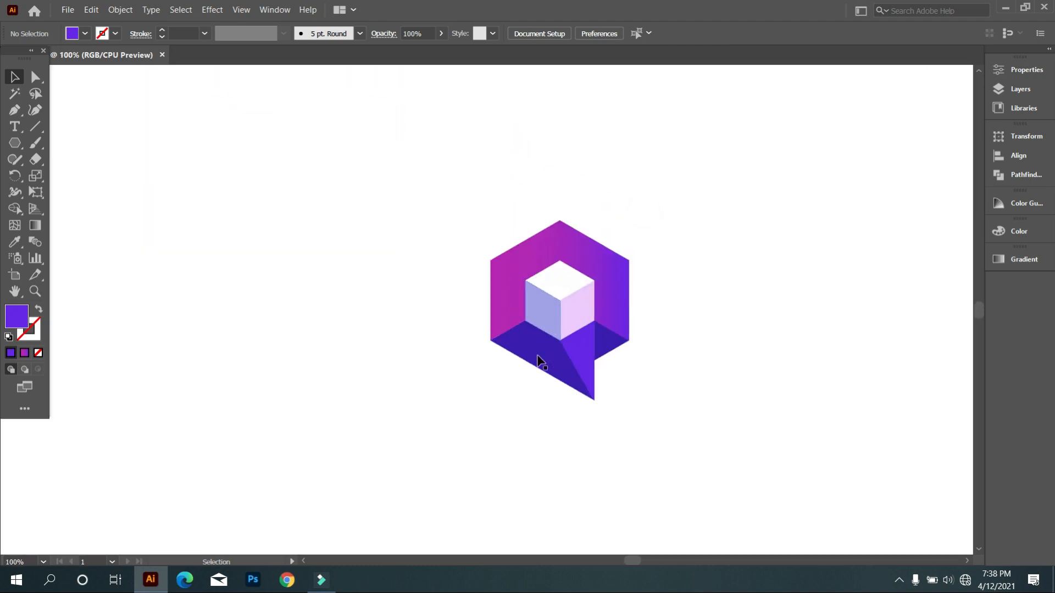
pyautogui.scroll(-1, 494, 325)
pyautogui.moveTo(462, 216); pyautogui.dragTo(607, 415)
pyautogui.moveTo(576, 377); pyautogui.dragTo(684, 471)
pyautogui.click(743, 381)
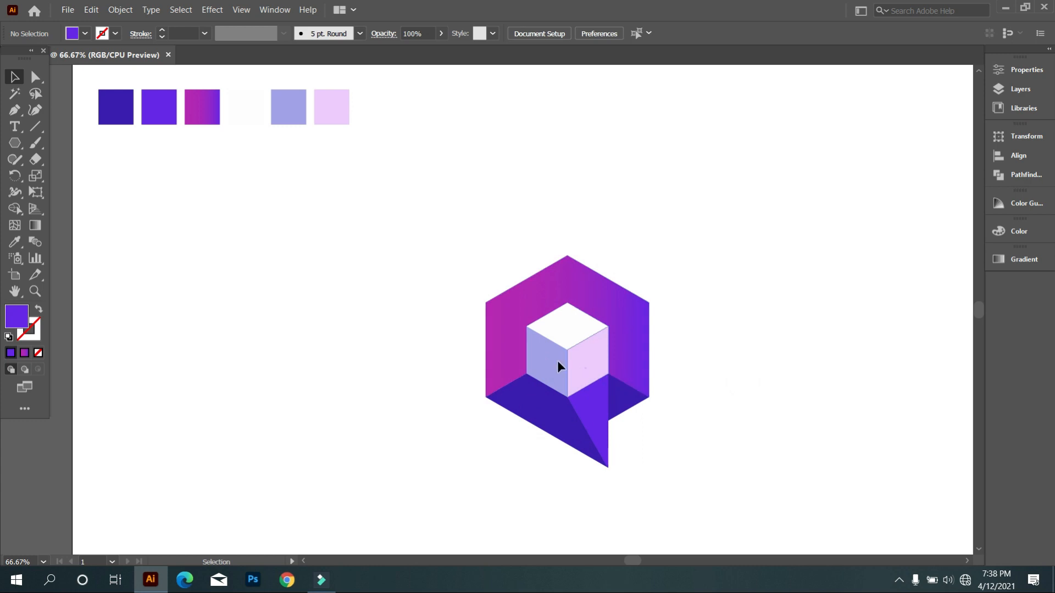
pyautogui.moveTo(581, 366); pyautogui.dragTo(502, 346)
pyautogui.click(611, 379)
# Ungroup the enlarged logo into its separate pieces.
pyautogui.scroll(1, 522, 360)
pyautogui.scroll(1, 616, 316)
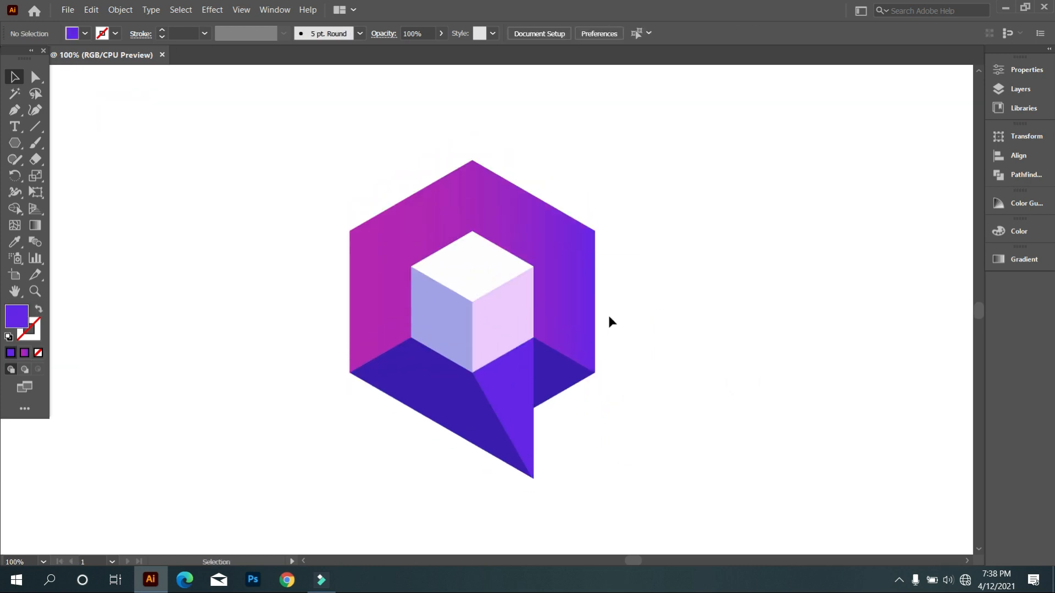
pyautogui.scroll(1, 564, 318)
pyautogui.scroll(-1, 518, 344)
pyautogui.scroll(-1, 509, 377)
pyautogui.click(604, 454)
pyautogui.scroll(1, 562, 407)
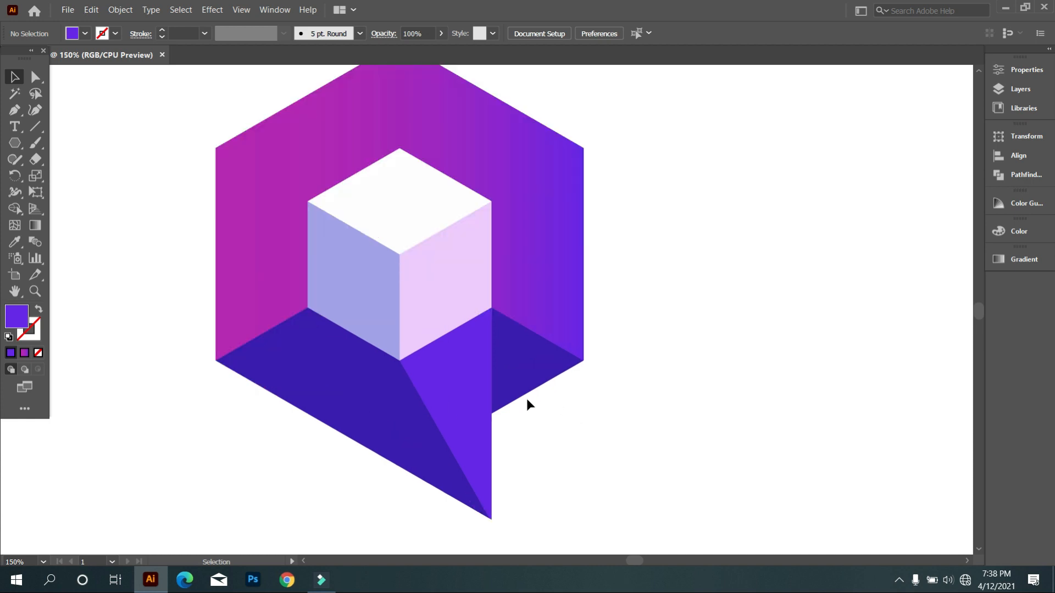
pyautogui.rightClick(508, 349)
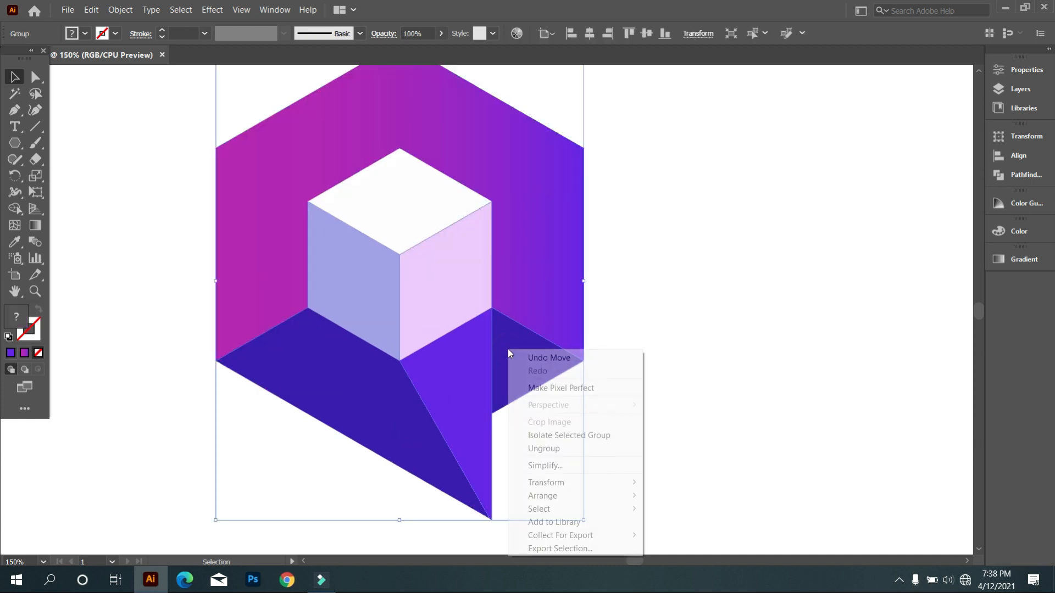
pyautogui.click(590, 449)
# Recolor the dark triangle at the hexagon's lower-right corner with the purple fill 7929ce.
pyautogui.click(546, 363)
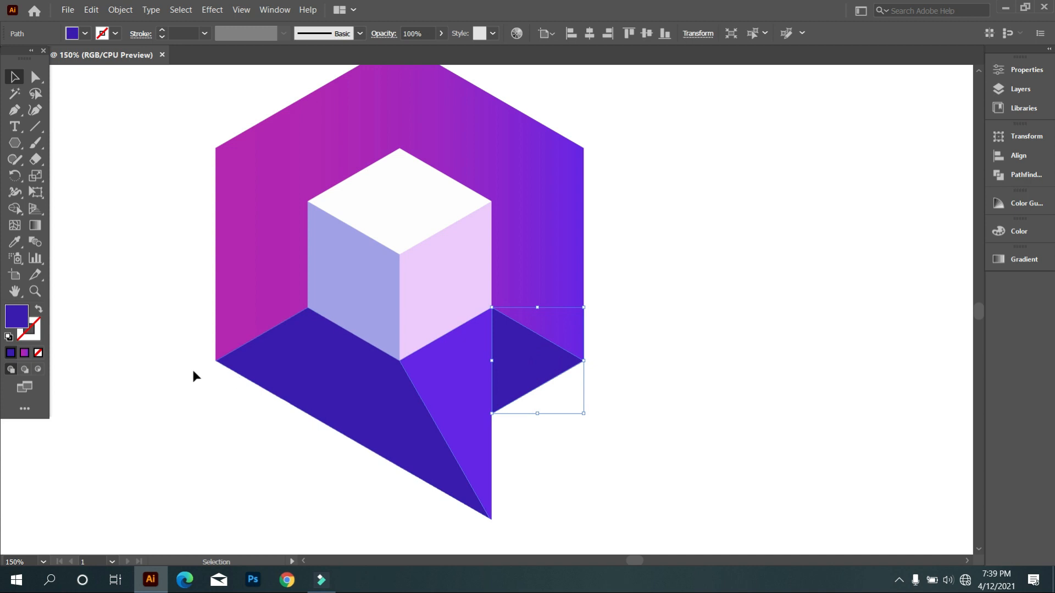
pyautogui.doubleClick(17, 317)
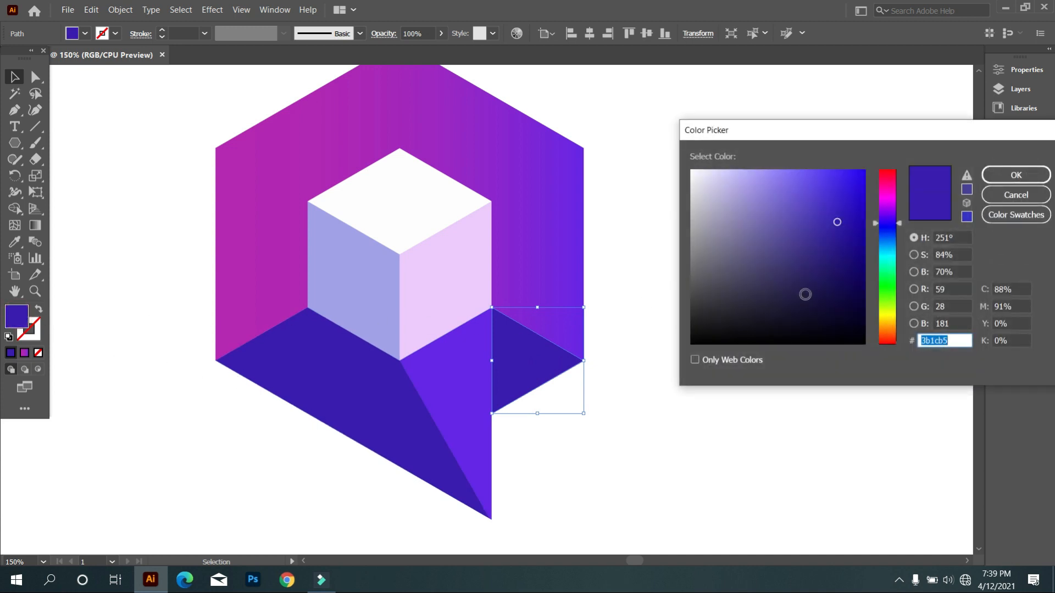
pyautogui.moveTo(885, 219); pyautogui.dragTo(890, 213)
pyautogui.moveTo(826, 207); pyautogui.dragTo(829, 201)
pyautogui.click(1016, 175)
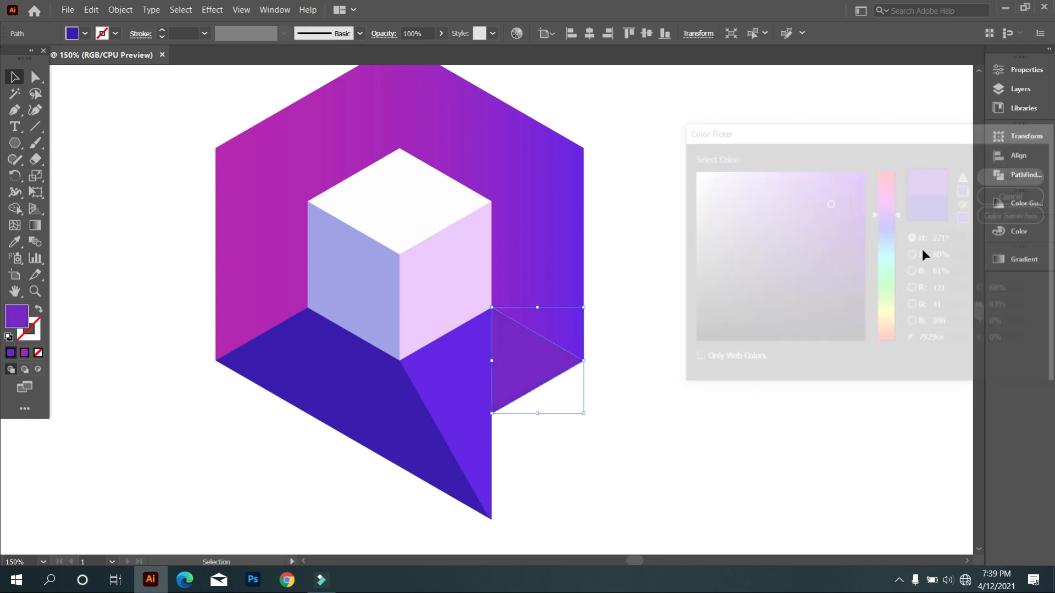
pyautogui.click(782, 359)
pyautogui.scroll(-2, 533, 413)
pyautogui.scroll(4, 562, 398)
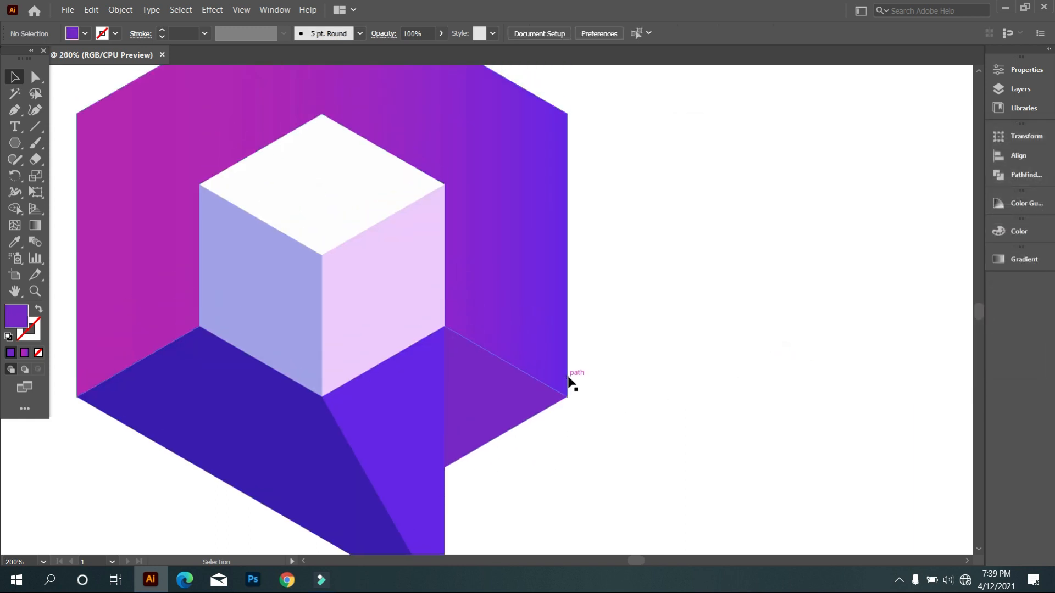
pyautogui.scroll(-1, 564, 389)
# Draw a straight Pen line from the hexagon's upper-right vertex to a point on its upper-left edge.
pyautogui.click(15, 110)
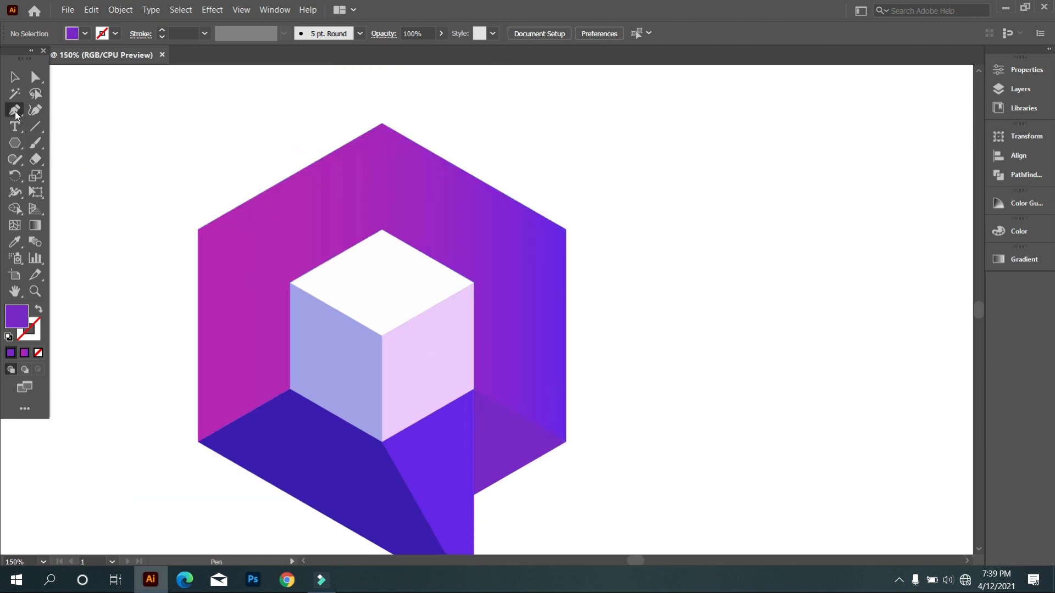
pyautogui.click(565, 230)
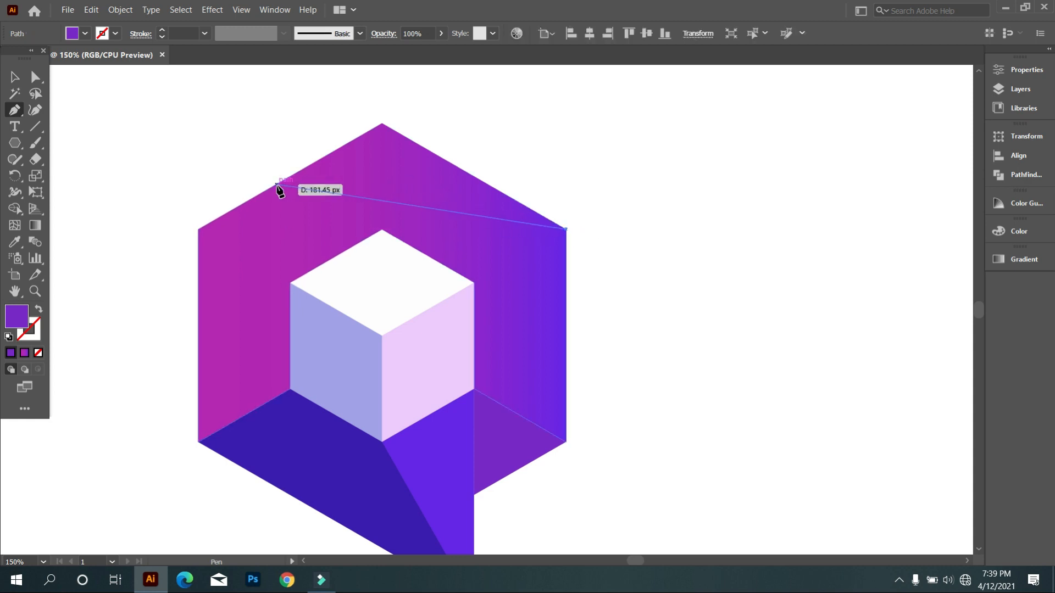
pyautogui.click(246, 202)
pyautogui.press('Escape')
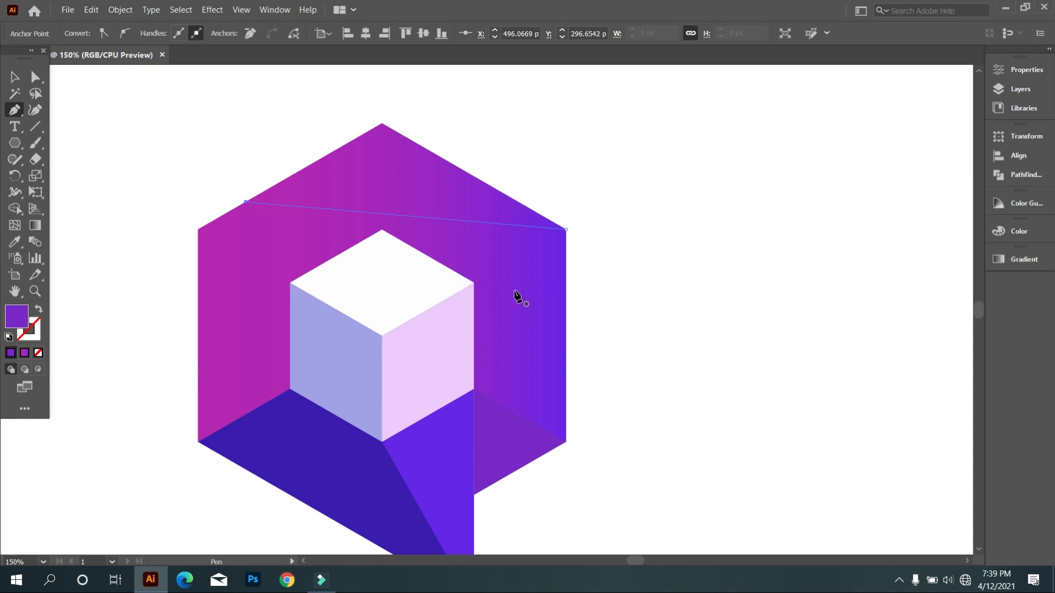
# Draw a second straight Pen line from the hexagon's top vertex to the middle of its right edge.
pyautogui.click(382, 121)
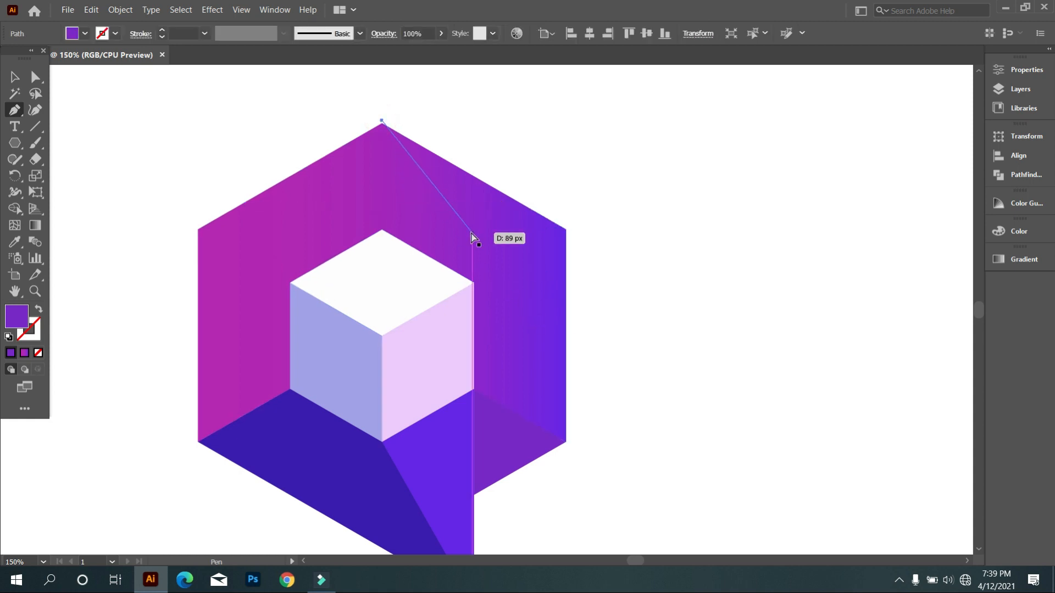
pyautogui.hotkey('ctrl', 'z')
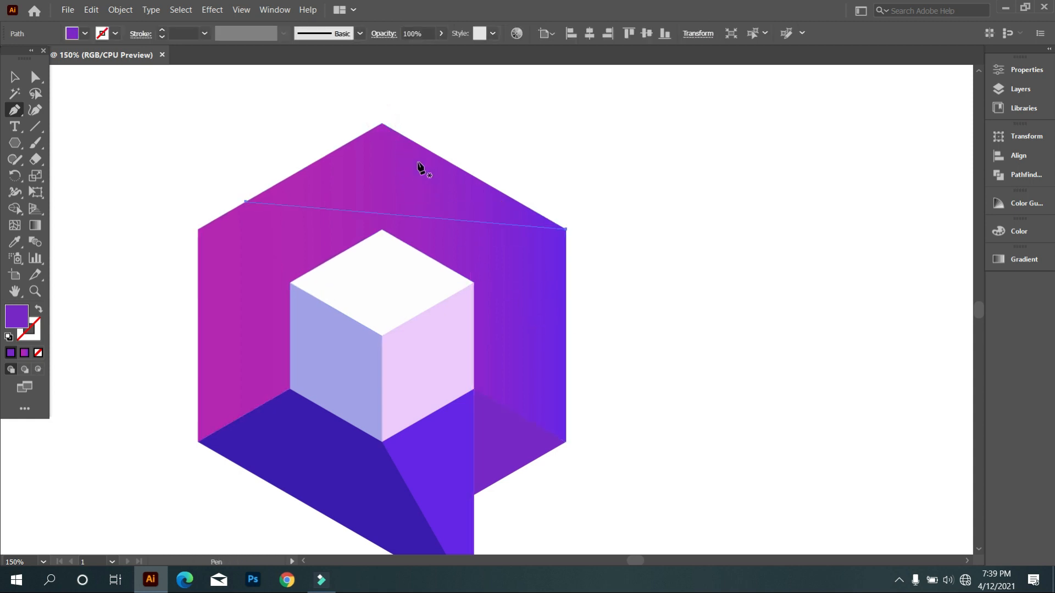
pyautogui.click(382, 123)
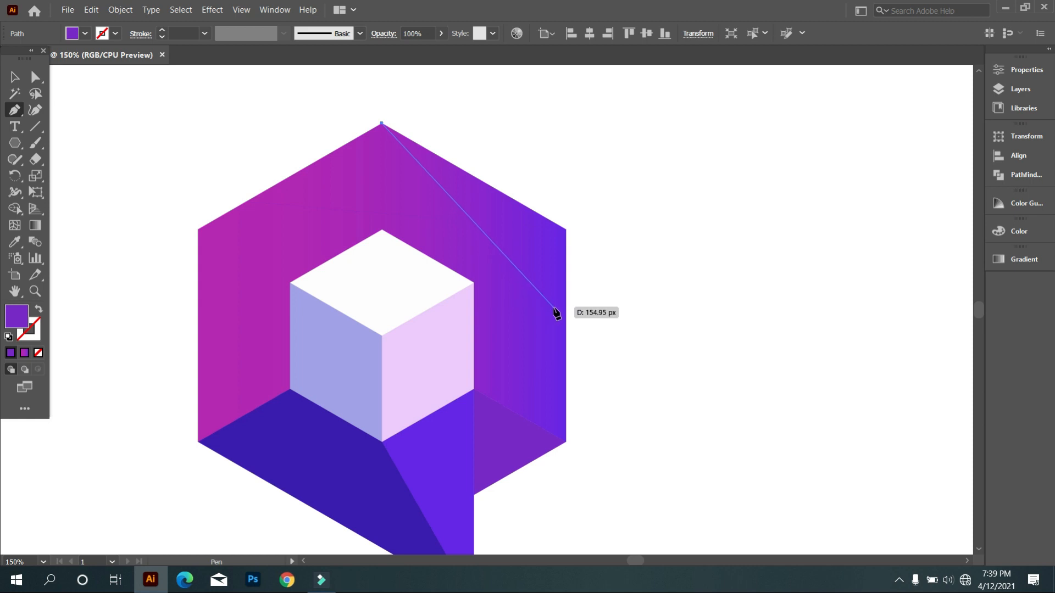
pyautogui.click(566, 336)
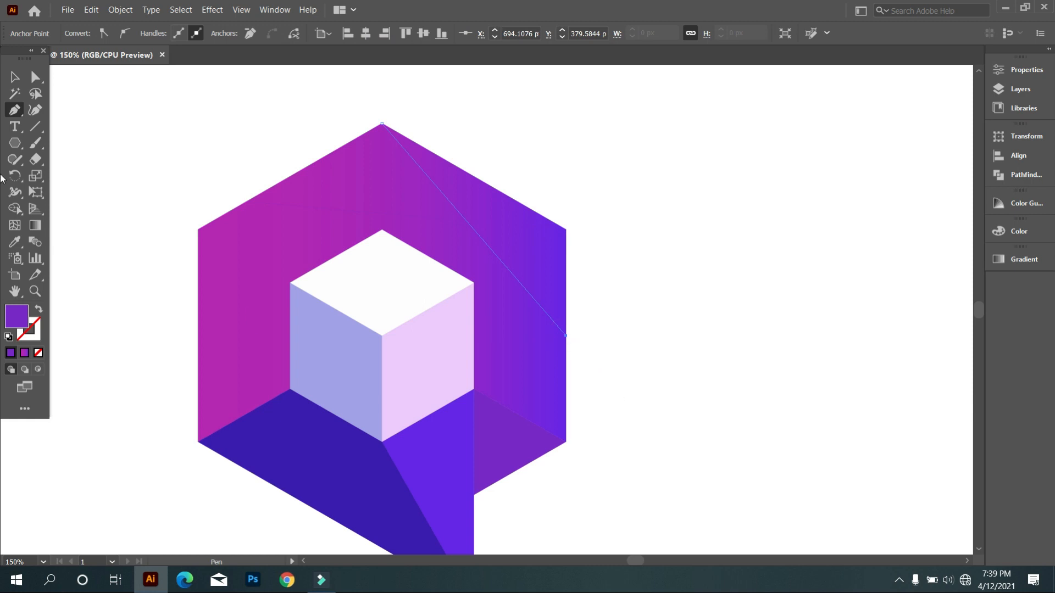
pyautogui.click(14, 78)
pyautogui.click(58, 110)
pyautogui.scroll(-2, 349, 258)
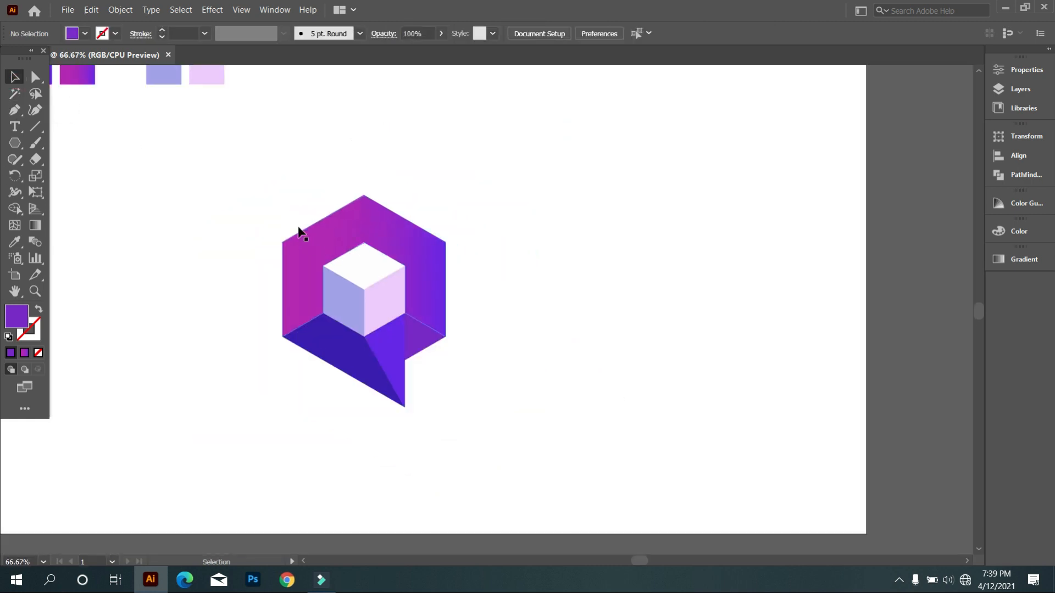
pyautogui.click(584, 445)
pyautogui.hotkey('ctrl', 'z')
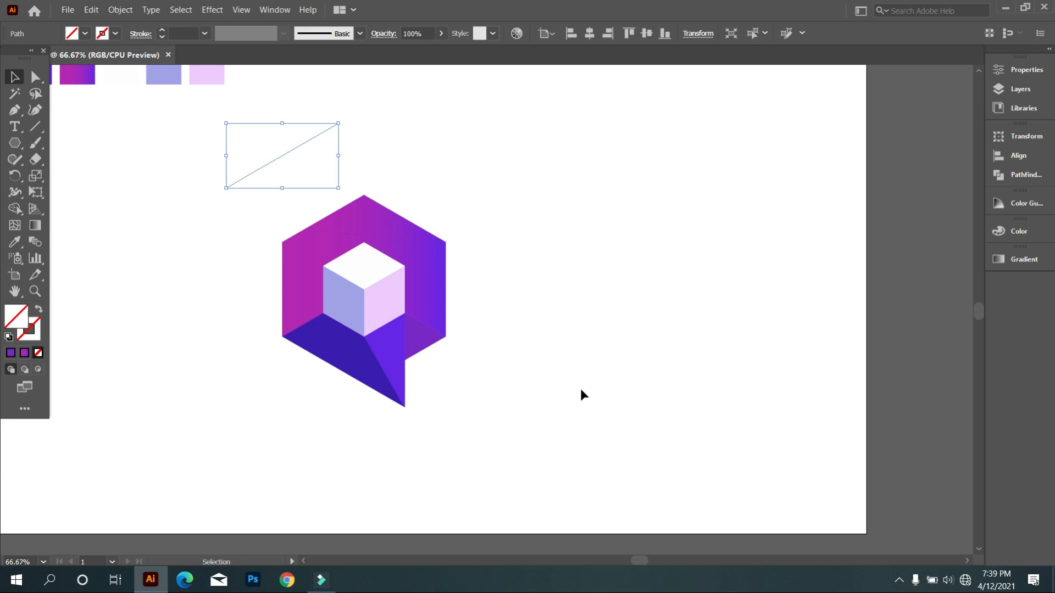
pyautogui.click(582, 394)
# Split off the three regions cut by the lines at the hexagon's top and right with Shape Builder, filling them black.
pyautogui.moveTo(631, 463); pyautogui.dragTo(271, 228)
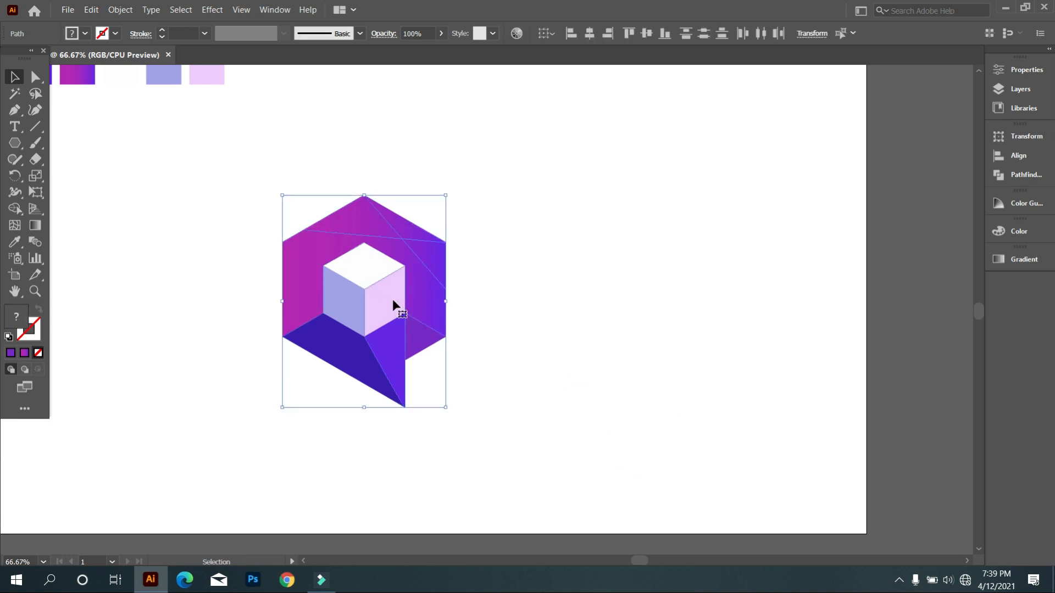
pyautogui.click(15, 210)
pyautogui.scroll(2, 327, 239)
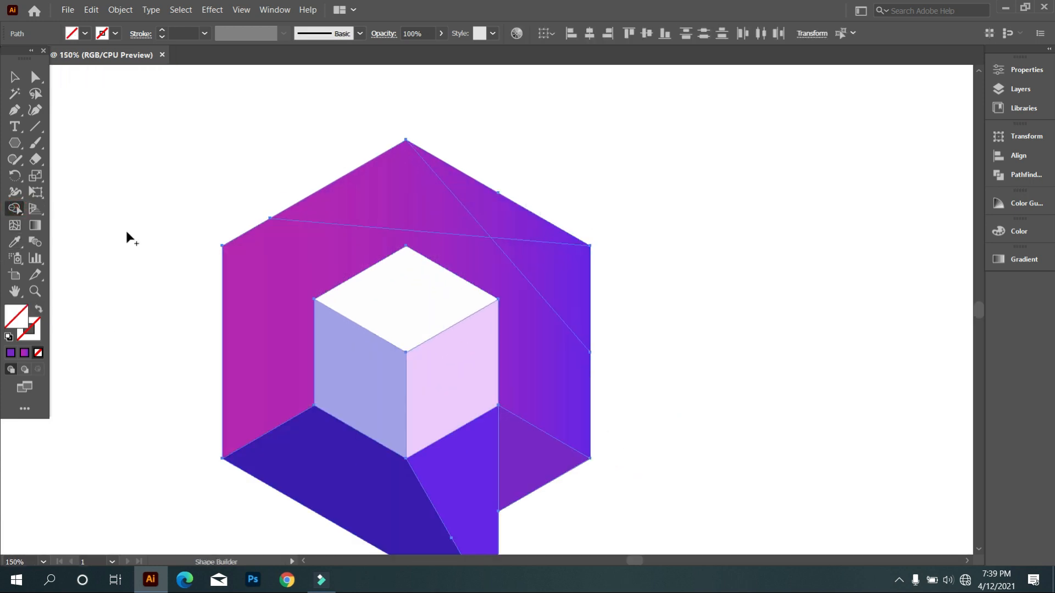
pyautogui.click(85, 34)
pyautogui.click(42, 57)
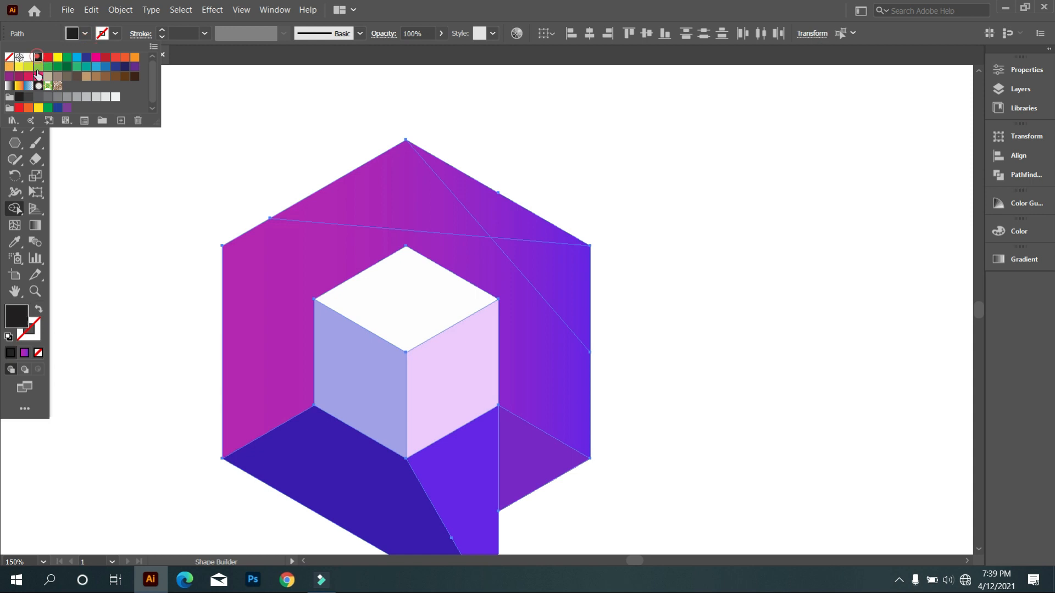
pyautogui.click(107, 220)
pyautogui.click(395, 201)
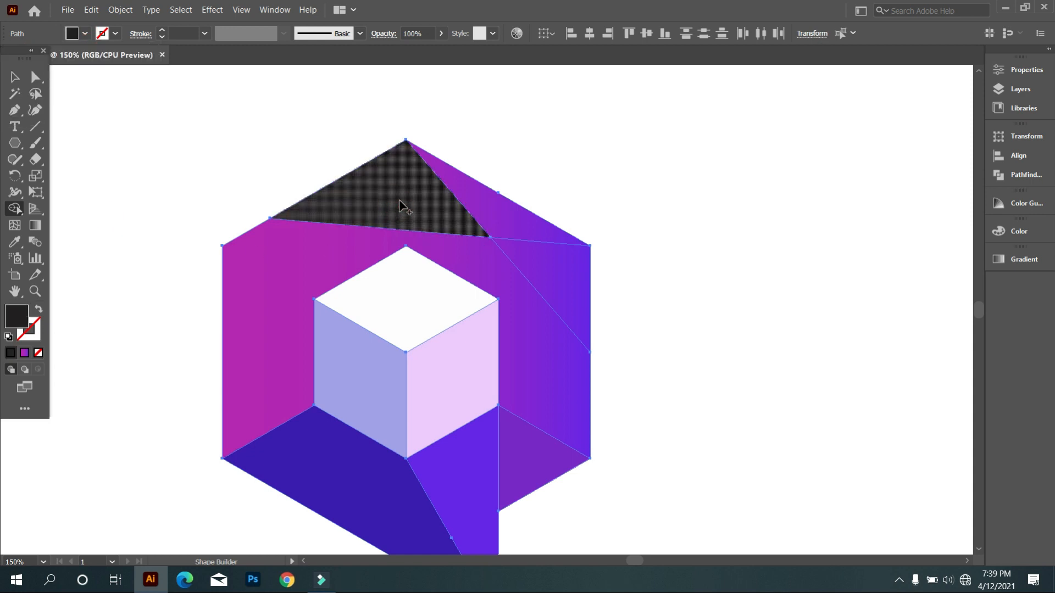
pyautogui.click(503, 226)
pyautogui.click(545, 286)
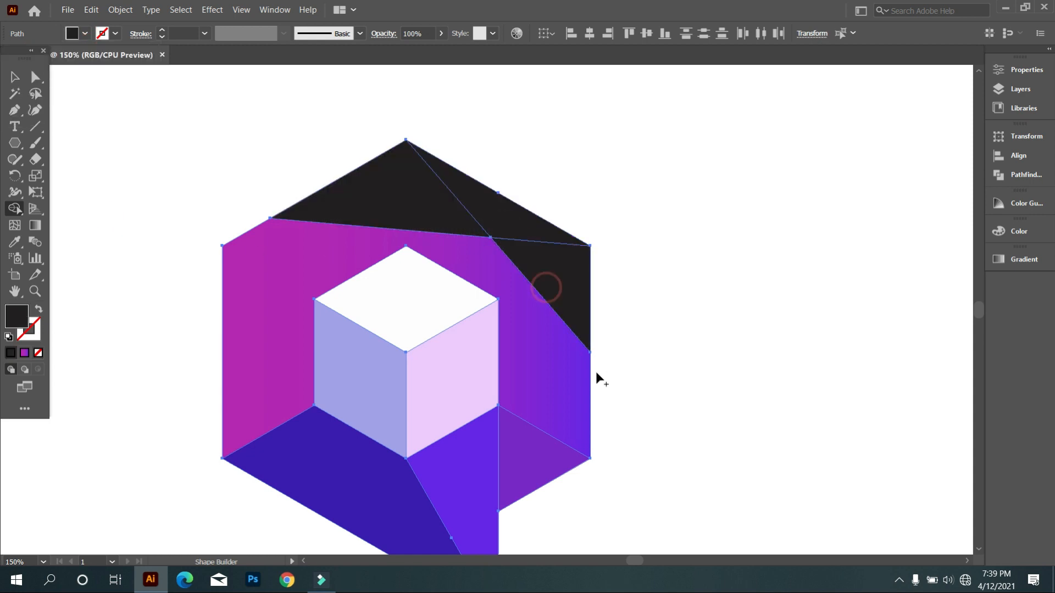
pyautogui.scroll(-1, 635, 400)
pyautogui.click(15, 77)
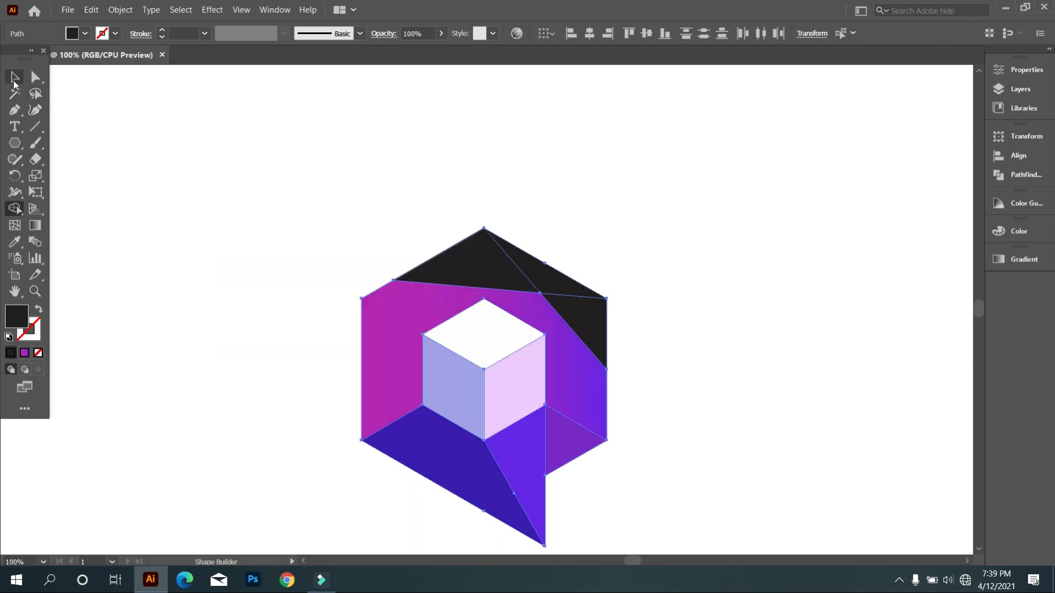
pyautogui.click(137, 168)
# Fill the three black regions at the hexagon's top and right with the magenta-to-violet gradient sampled from the frame around the cube.
pyautogui.scroll(-1, 411, 265)
pyautogui.scroll(1, 411, 261)
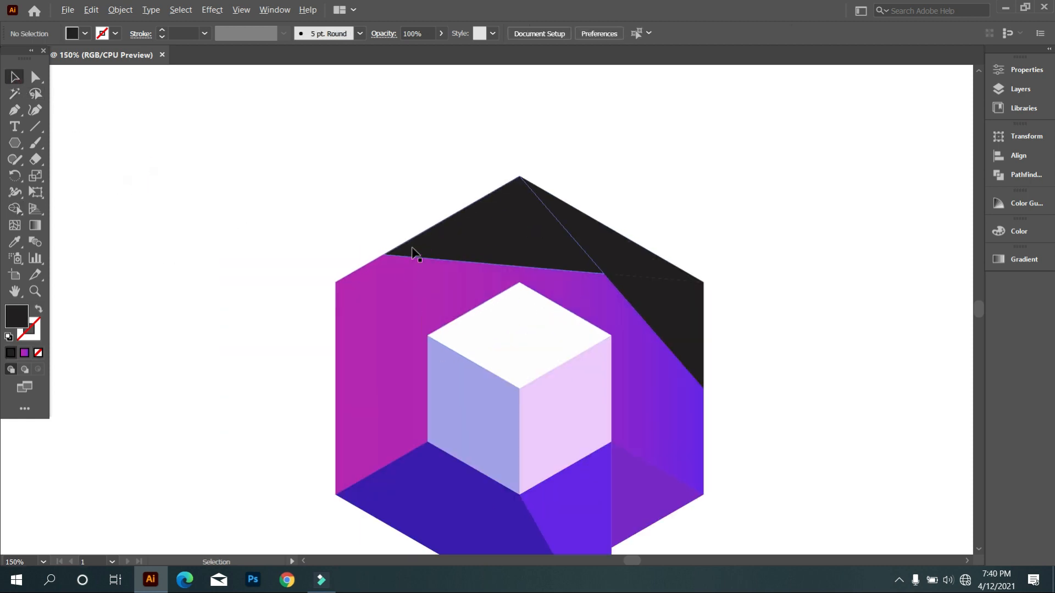
pyautogui.click(450, 241)
pyautogui.keyDown('shift'); pyautogui.click(624, 246); pyautogui.keyUp('shift')
pyautogui.keyDown('shift'); pyautogui.click(687, 323); pyautogui.keyUp('shift')
pyautogui.click(14, 242)
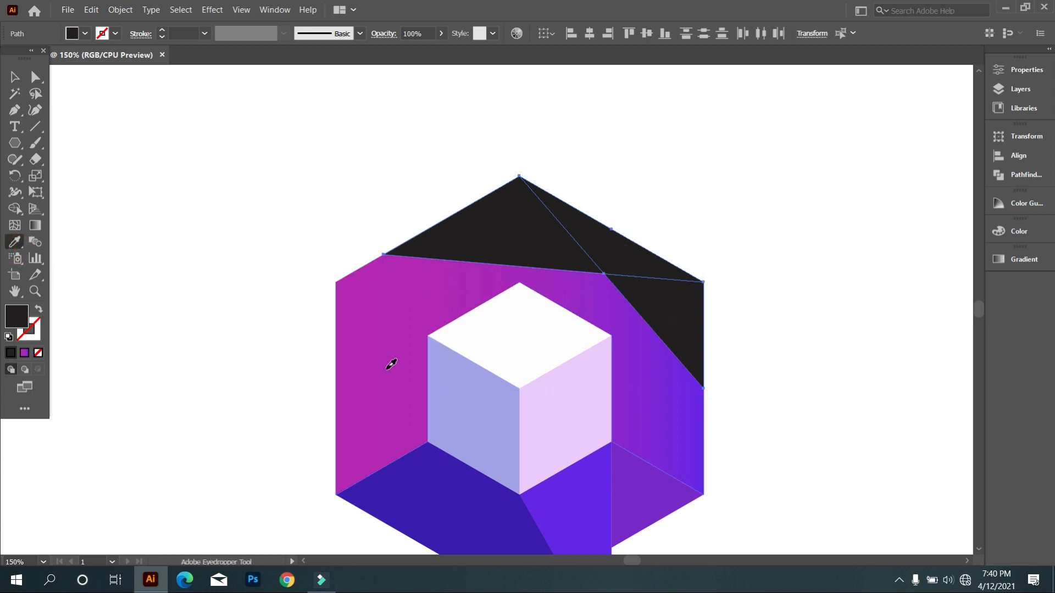
pyautogui.click(388, 362)
pyautogui.click(16, 79)
pyautogui.click(108, 138)
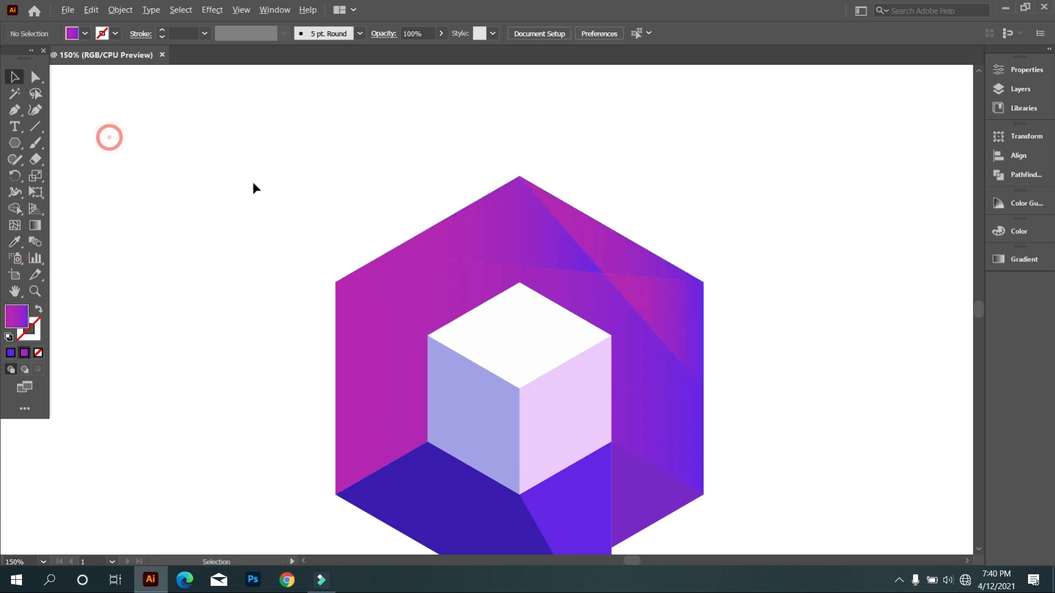
# Redirect the gradient of the frame around the cube to run vertically, from magenta at the top to violet at the bottom.
pyautogui.scroll(-3, 252, 181)
pyautogui.scroll(1, 299, 228)
pyautogui.scroll(2, 304, 229)
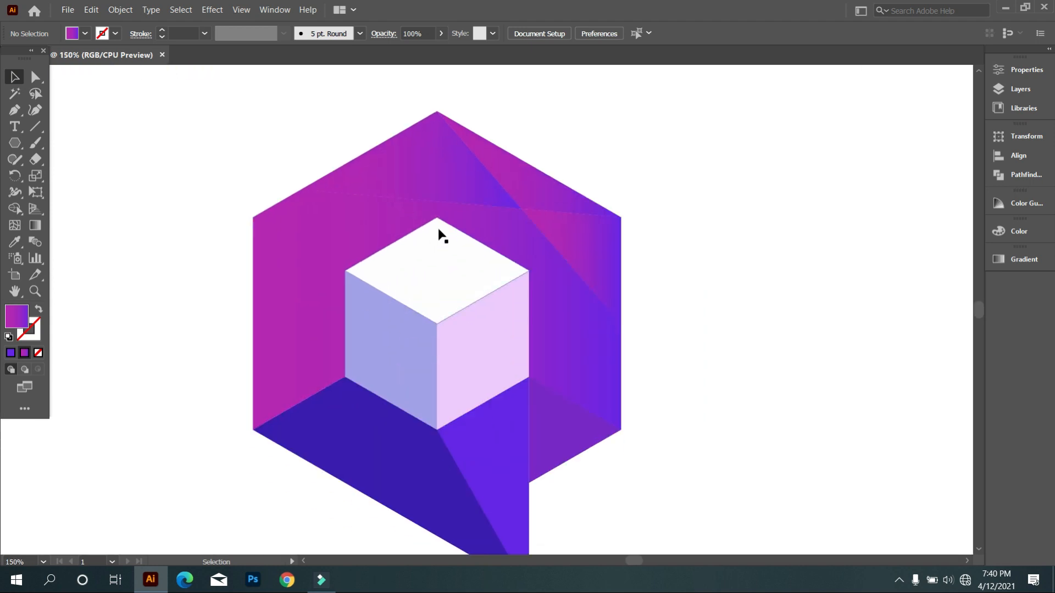
pyautogui.click(320, 312)
pyautogui.click(32, 229)
pyautogui.moveTo(403, 206); pyautogui.dragTo(437, 370)
pyautogui.moveTo(458, 163); pyautogui.dragTo(468, 428)
pyautogui.scroll(1, 460, 412)
pyautogui.moveTo(511, 159)
pyautogui.mouseDown()
pyautogui.moveTo(518, 479)
pyautogui.moveTo(486, 370)
pyautogui.mouseUp()
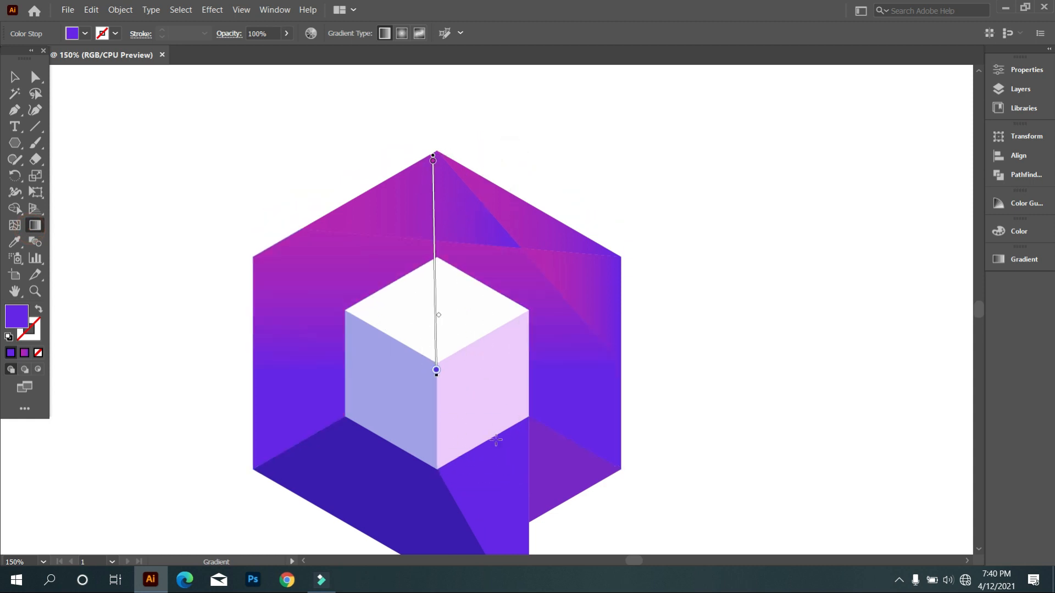
# Adjust the frame gradient's midpoint and redraw the vertical gradient from above the hexagon's top down to the cube's lower half.
pyautogui.moveTo(441, 322); pyautogui.dragTo(437, 314)
pyautogui.hotkey('ctrl', 'z')
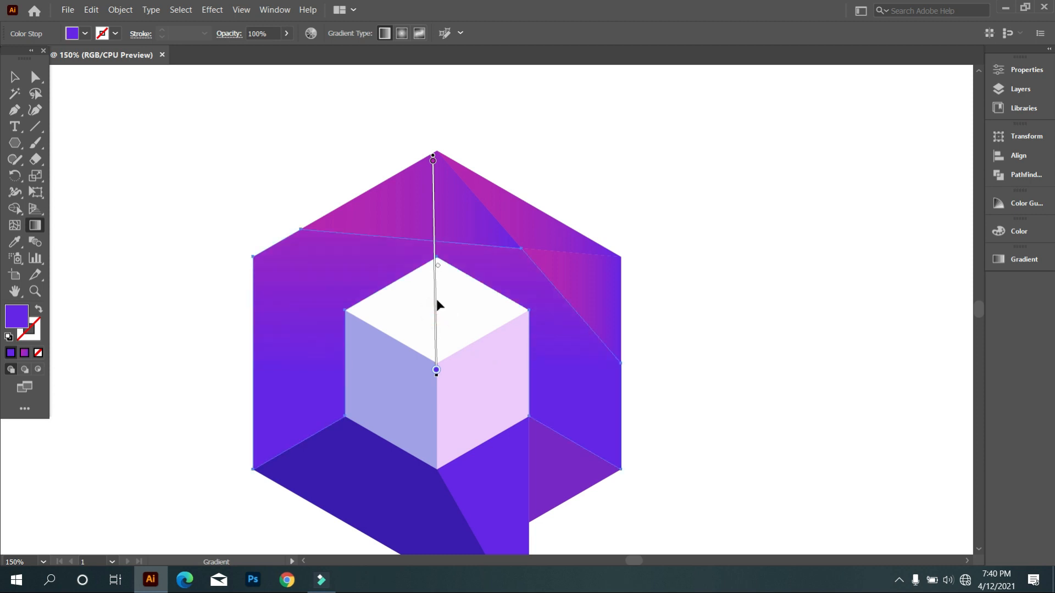
pyautogui.moveTo(437, 268); pyautogui.dragTo(438, 304)
pyautogui.moveTo(476, 199); pyautogui.dragTo(485, 405)
pyautogui.moveTo(485, 126); pyautogui.dragTo(499, 392)
pyautogui.click(15, 77)
pyautogui.click(83, 117)
# Recolor the three regions at the hexagon's top and right with one flat light magenta-purple fill.
pyautogui.click(387, 210)
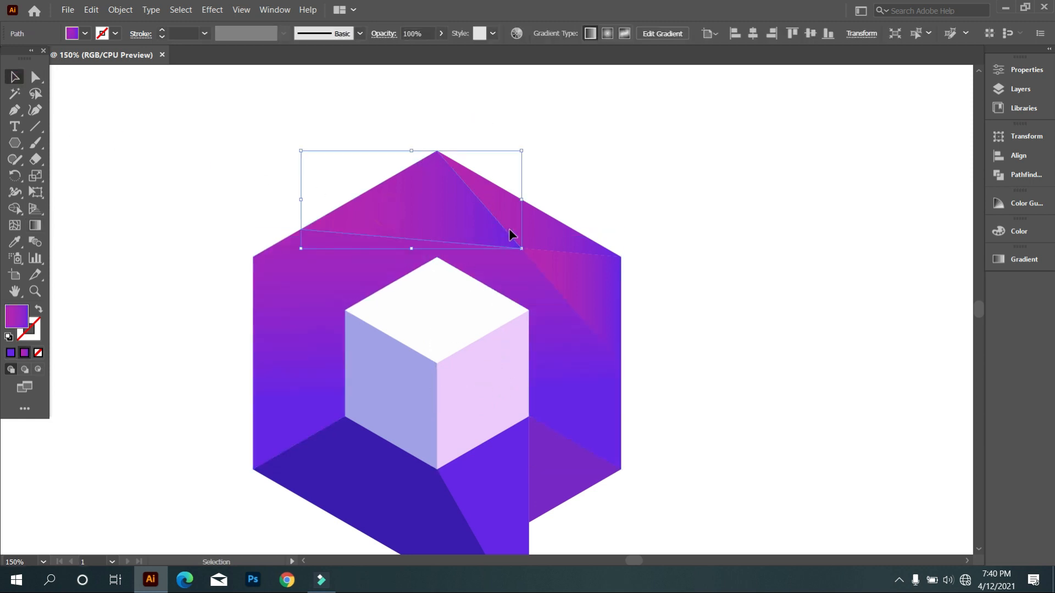
pyautogui.keyDown('shift'); pyautogui.click(556, 233); pyautogui.keyUp('shift')
pyautogui.keyDown('shift'); pyautogui.click(595, 282); pyautogui.keyUp('shift')
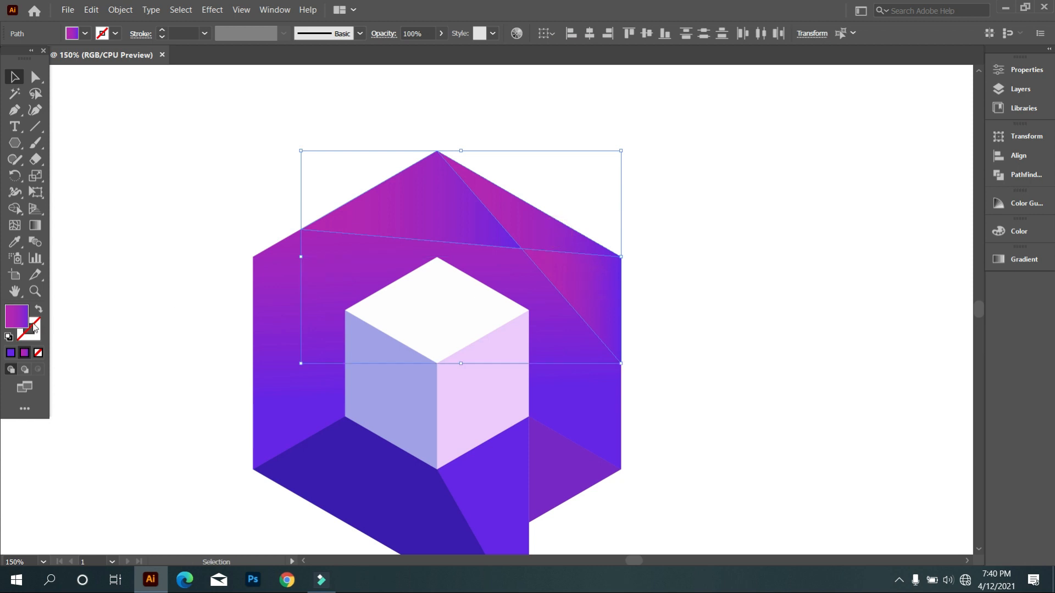
pyautogui.doubleClick(12, 328)
pyautogui.moveTo(843, 249)
pyautogui.mouseDown()
pyautogui.moveTo(849, 222)
pyautogui.moveTo(886, 207)
pyautogui.moveTo(801, 198)
pyautogui.mouseUp()
pyautogui.click(1011, 174)
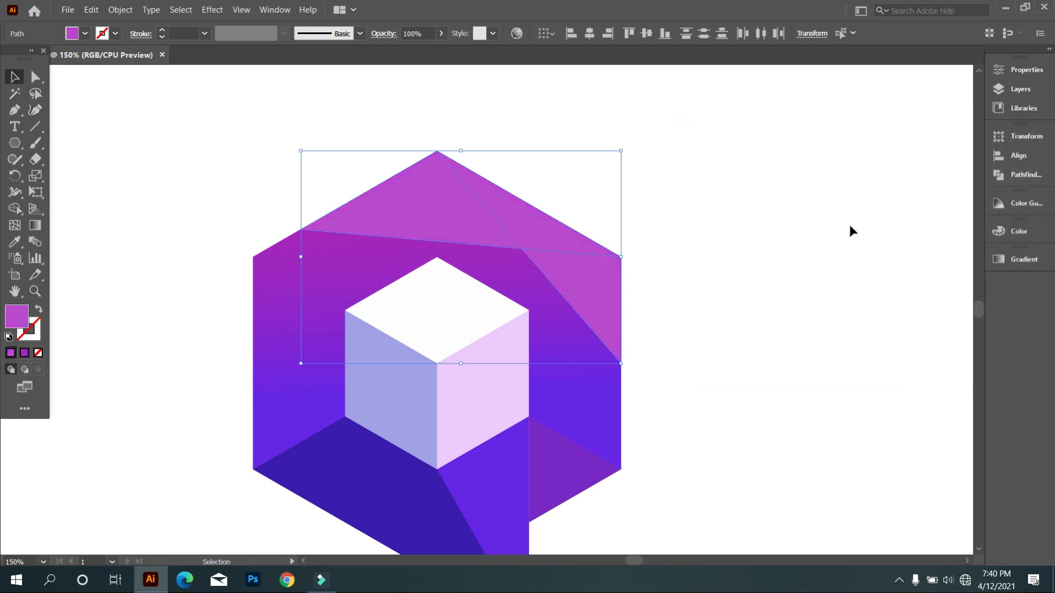
pyautogui.click(852, 231)
pyautogui.scroll(-3, 547, 369)
pyautogui.scroll(1, 555, 376)
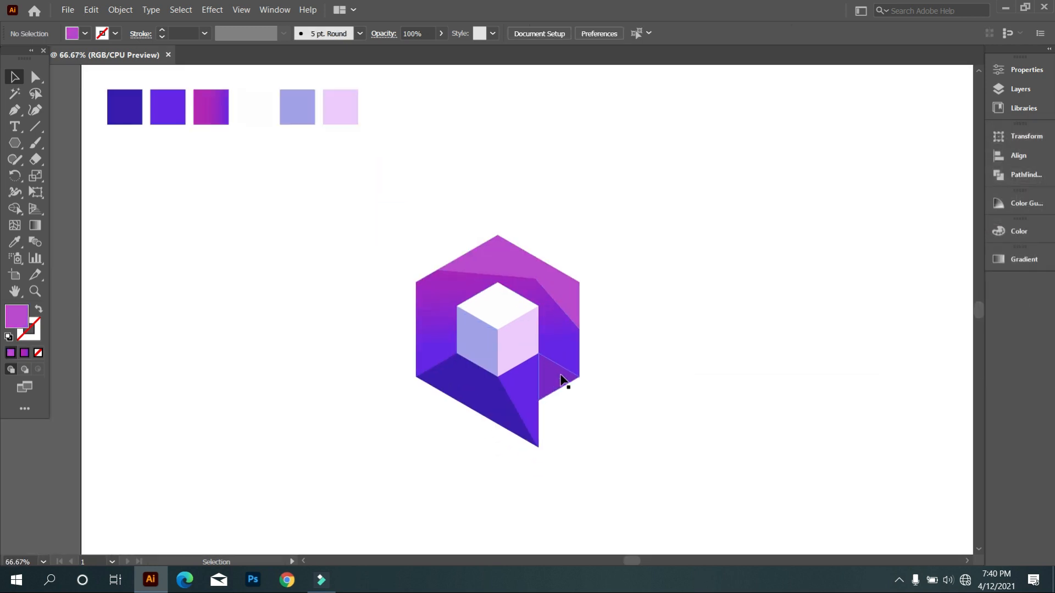
pyautogui.scroll(1, 584, 397)
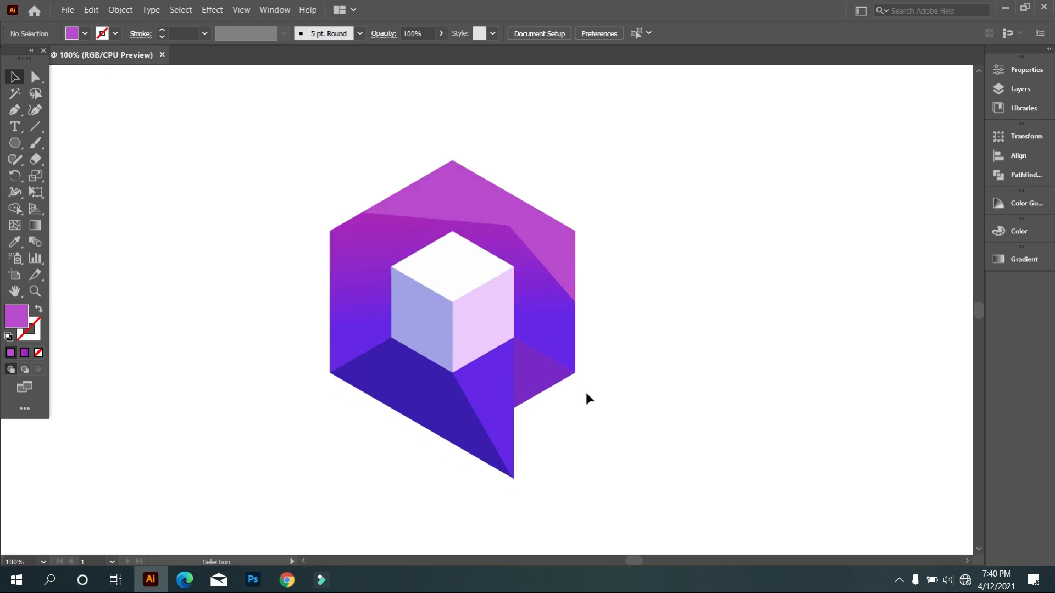